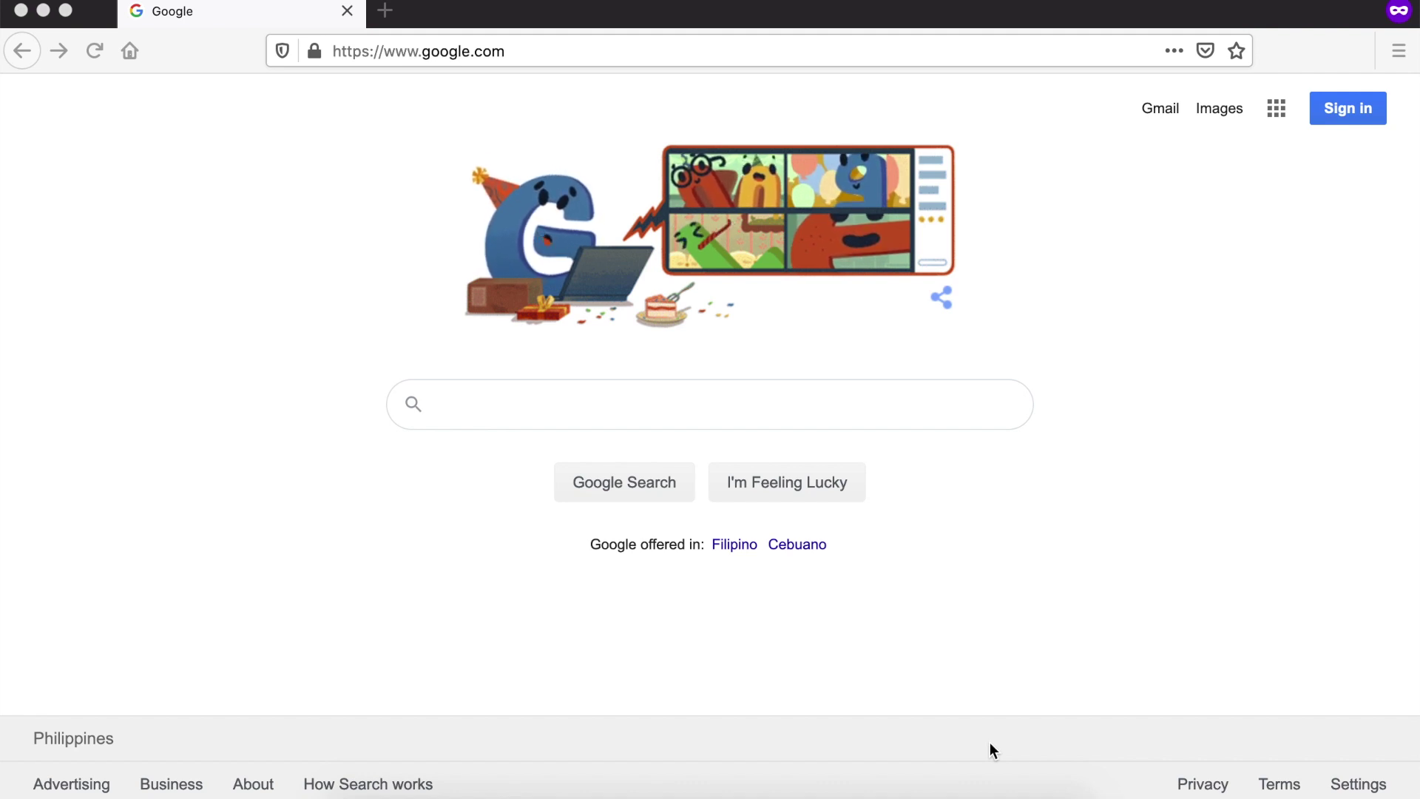
- Search Google for 'google docs' and follow the docs.google.com result to sign-in
{"action": "left_click", "coordinate": [815, 406]}
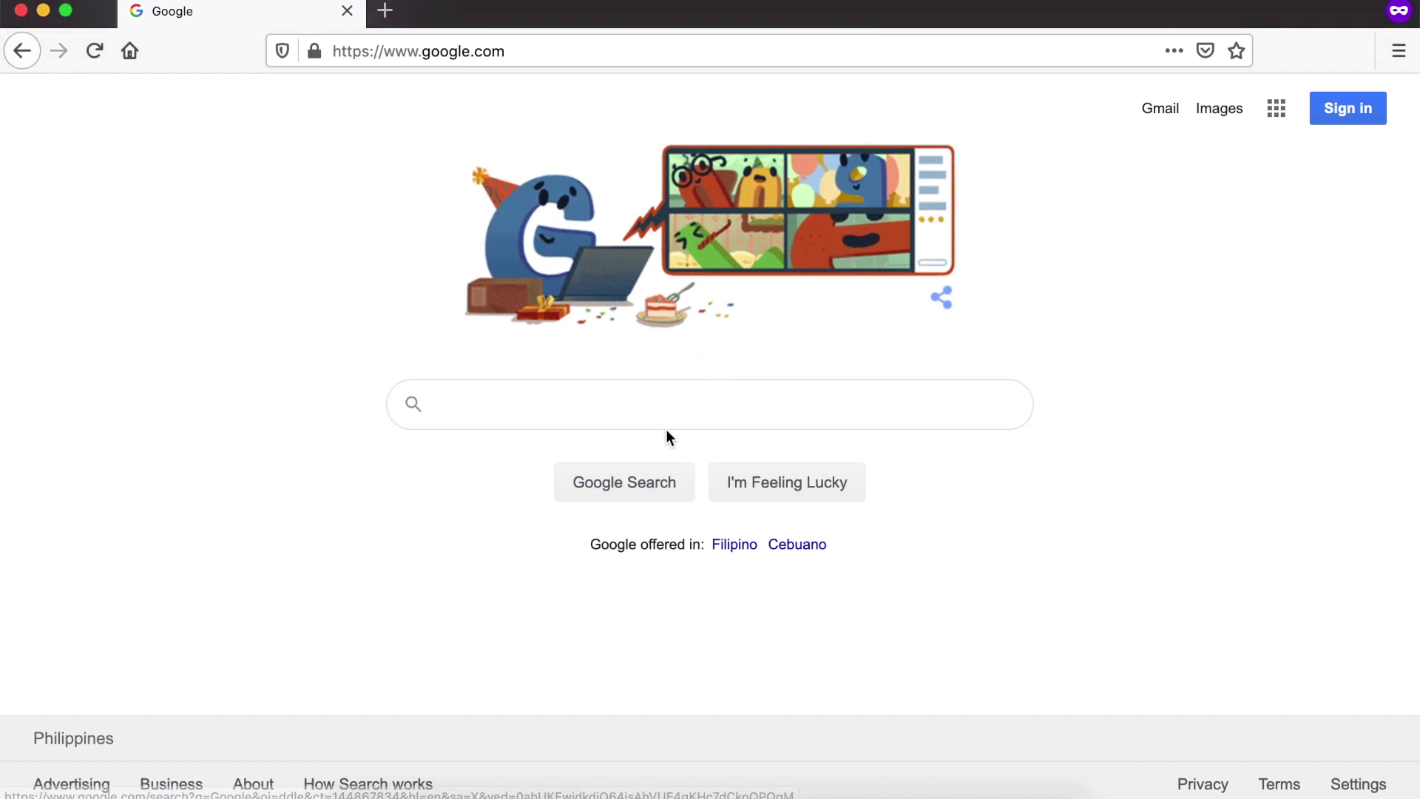
{"action": "type", "text": "google"}
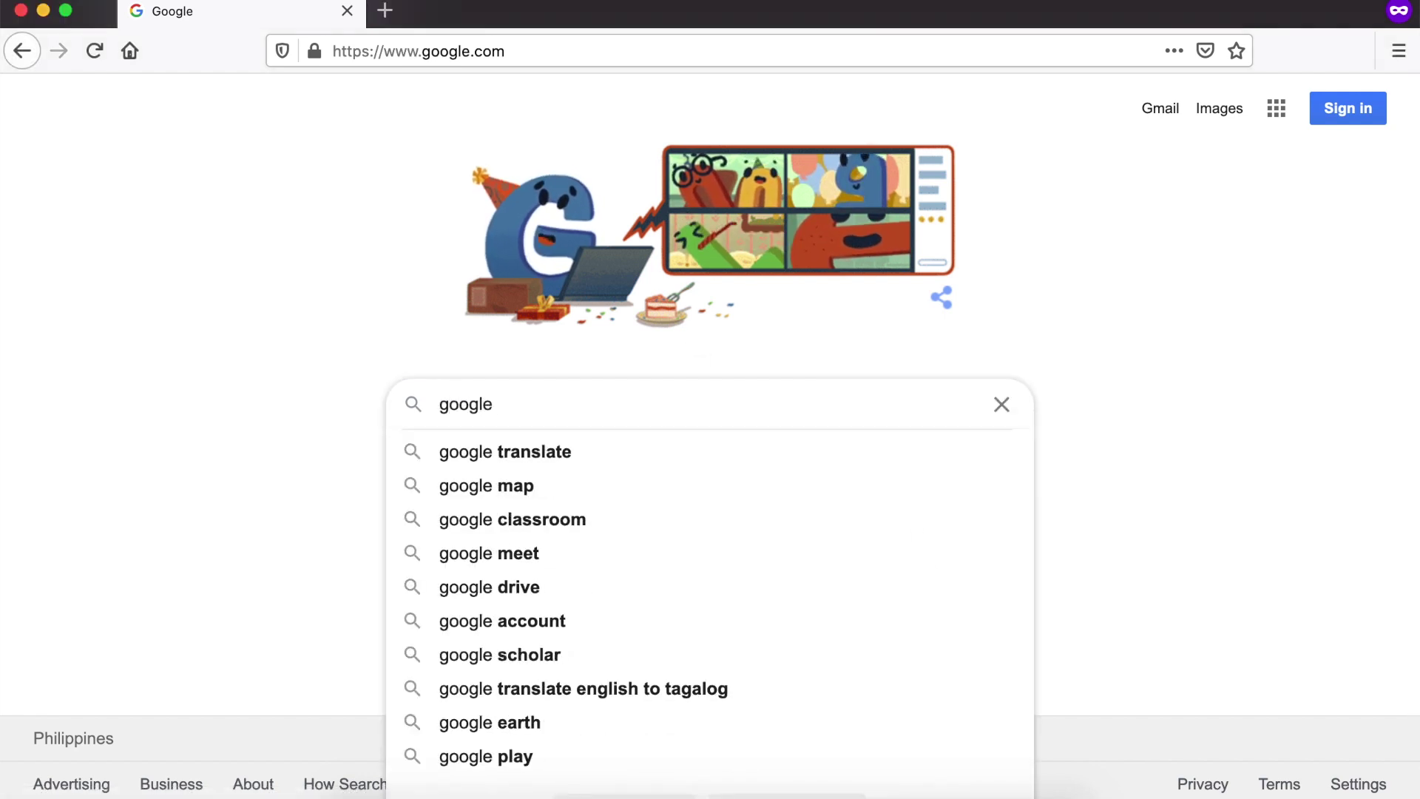
{"action": "type", "text": " docs"}
{"action": "key", "text": "Return"}
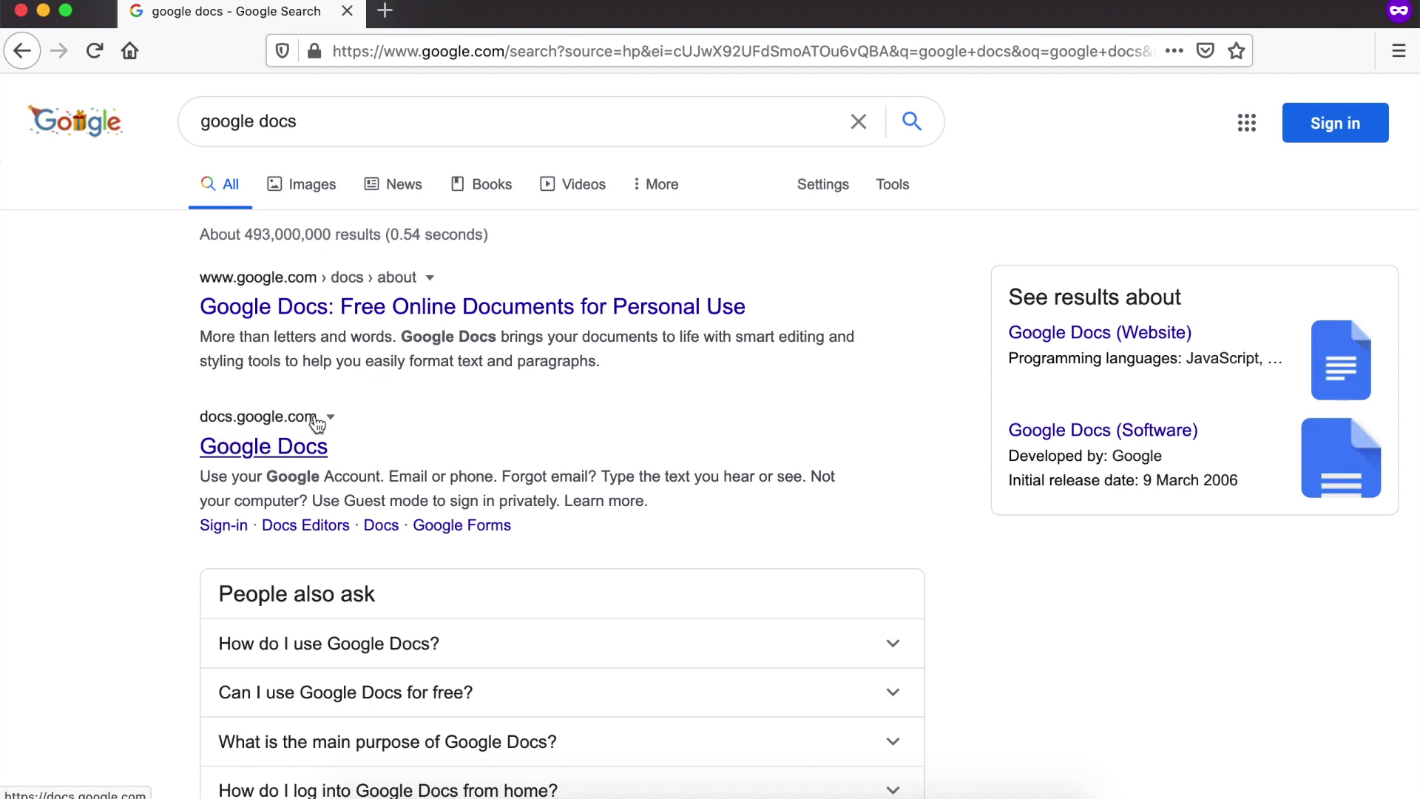
{"action": "left_click", "coordinate": [275, 449]}
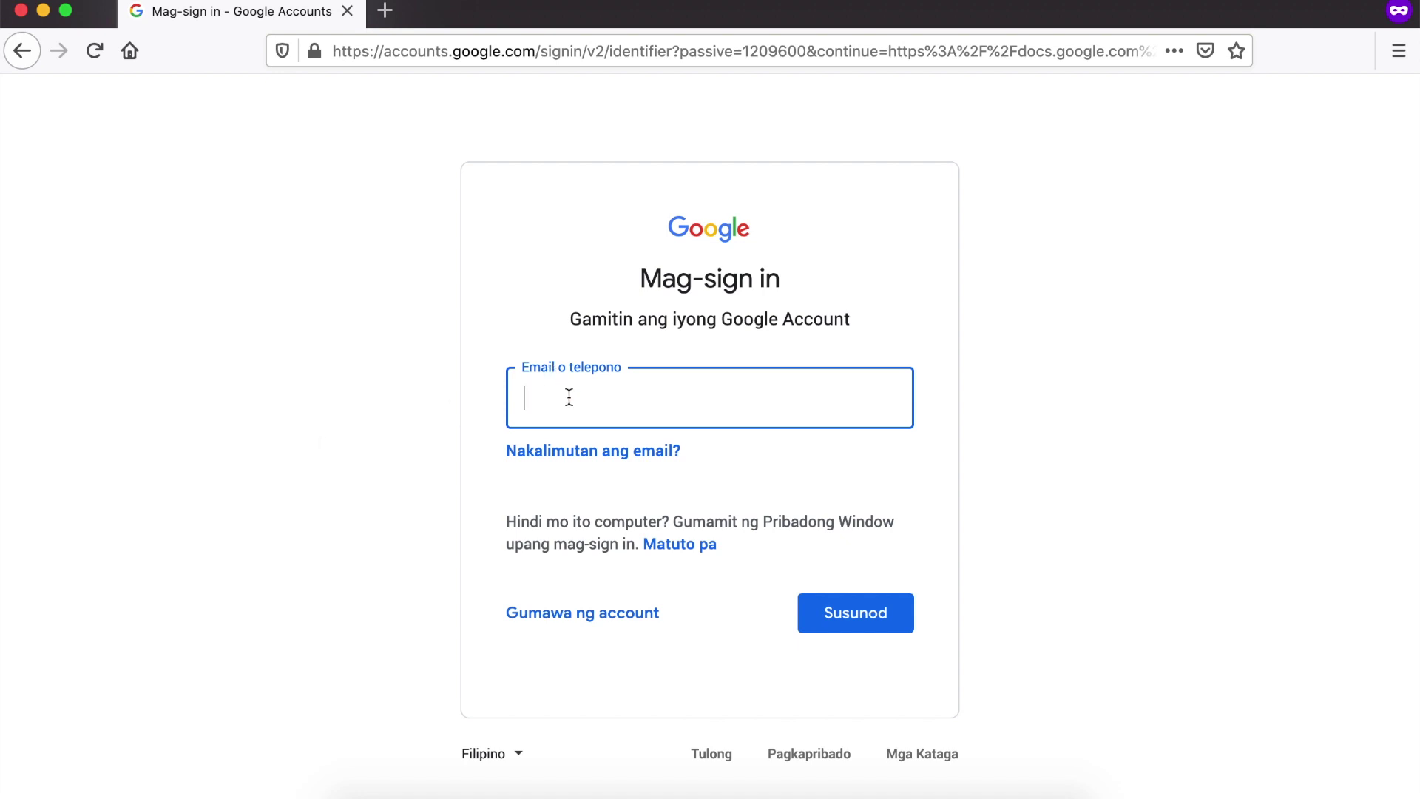
- Sign in with the account's e-mail address and password
{"action": "type", "text": "..."}
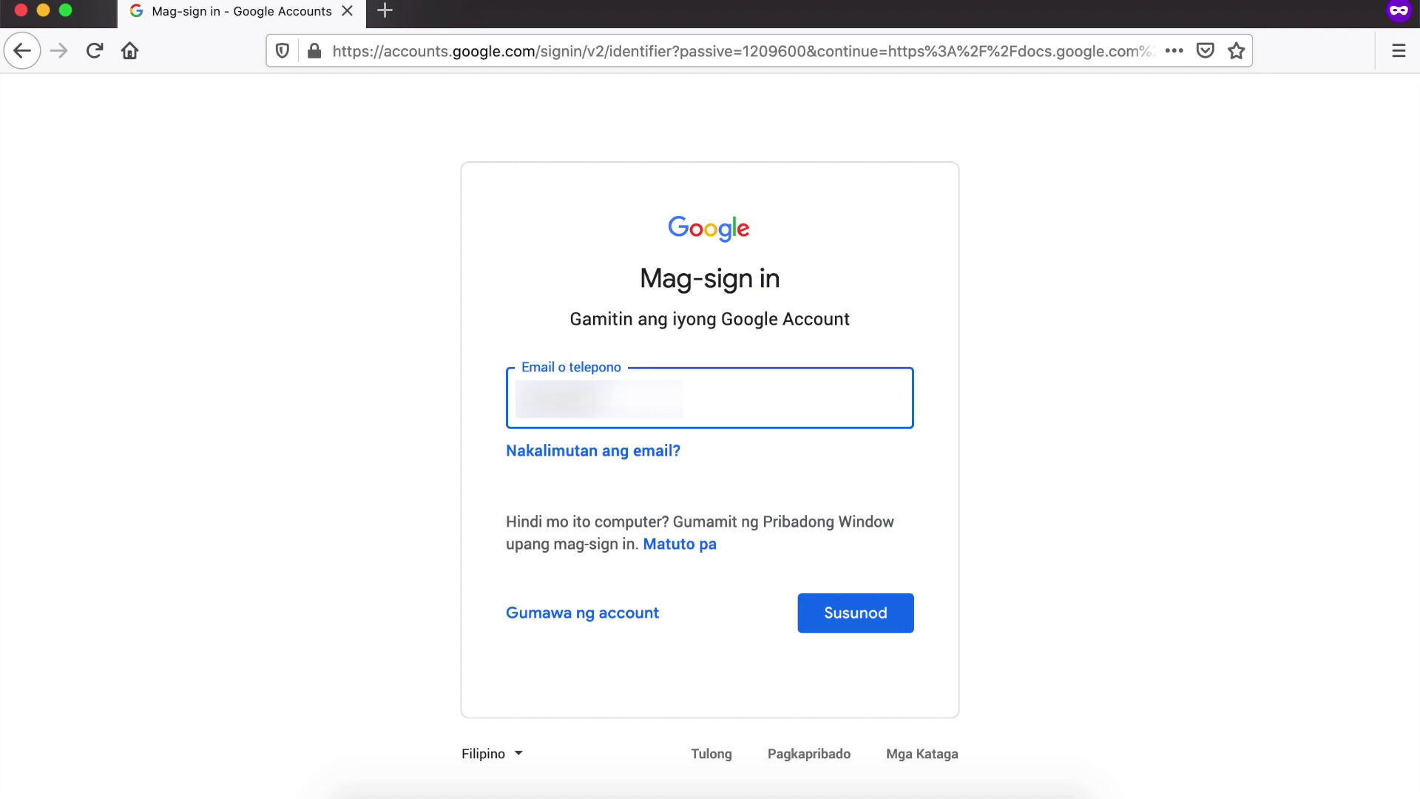
{"action": "type", "text": "@gmail.com"}
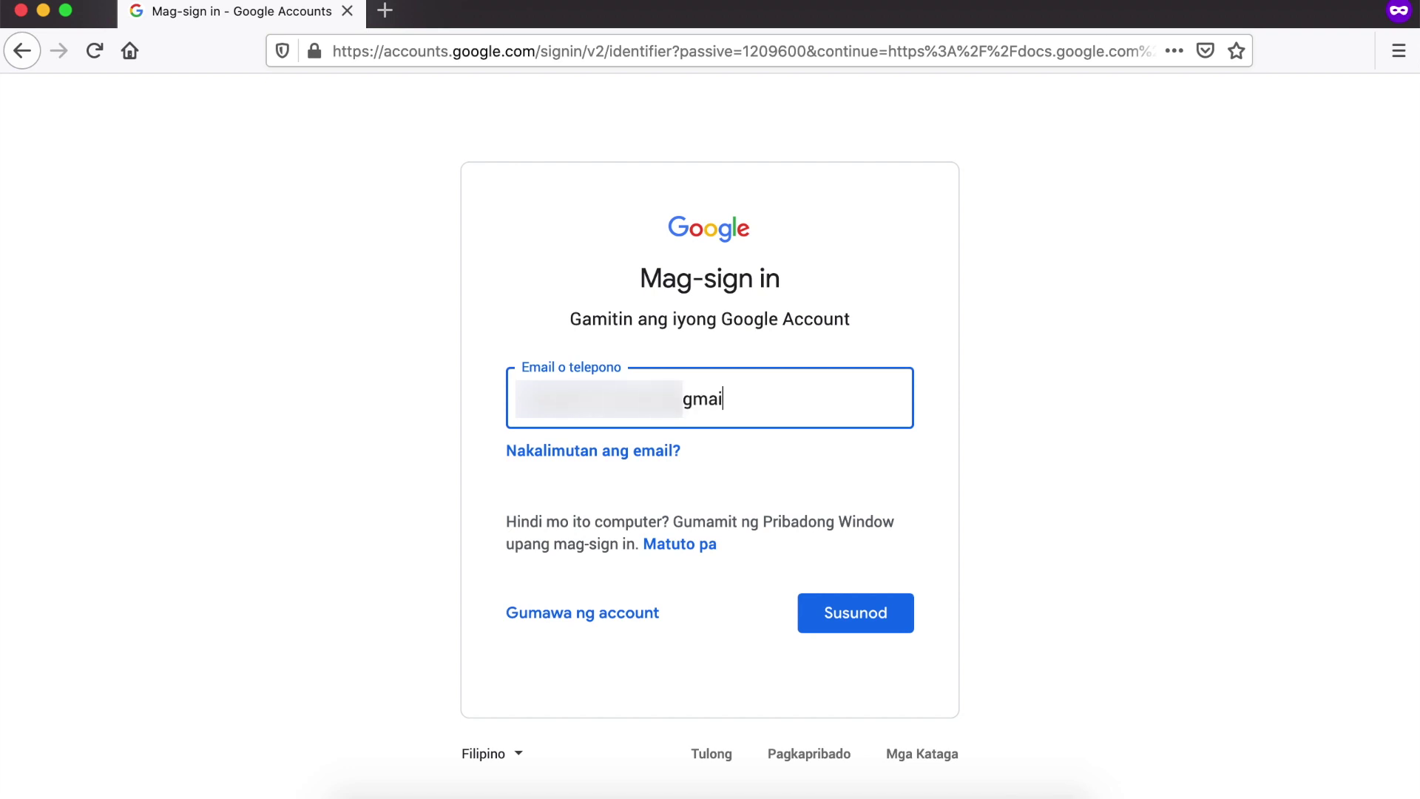
{"action": "key", "text": "Return"}
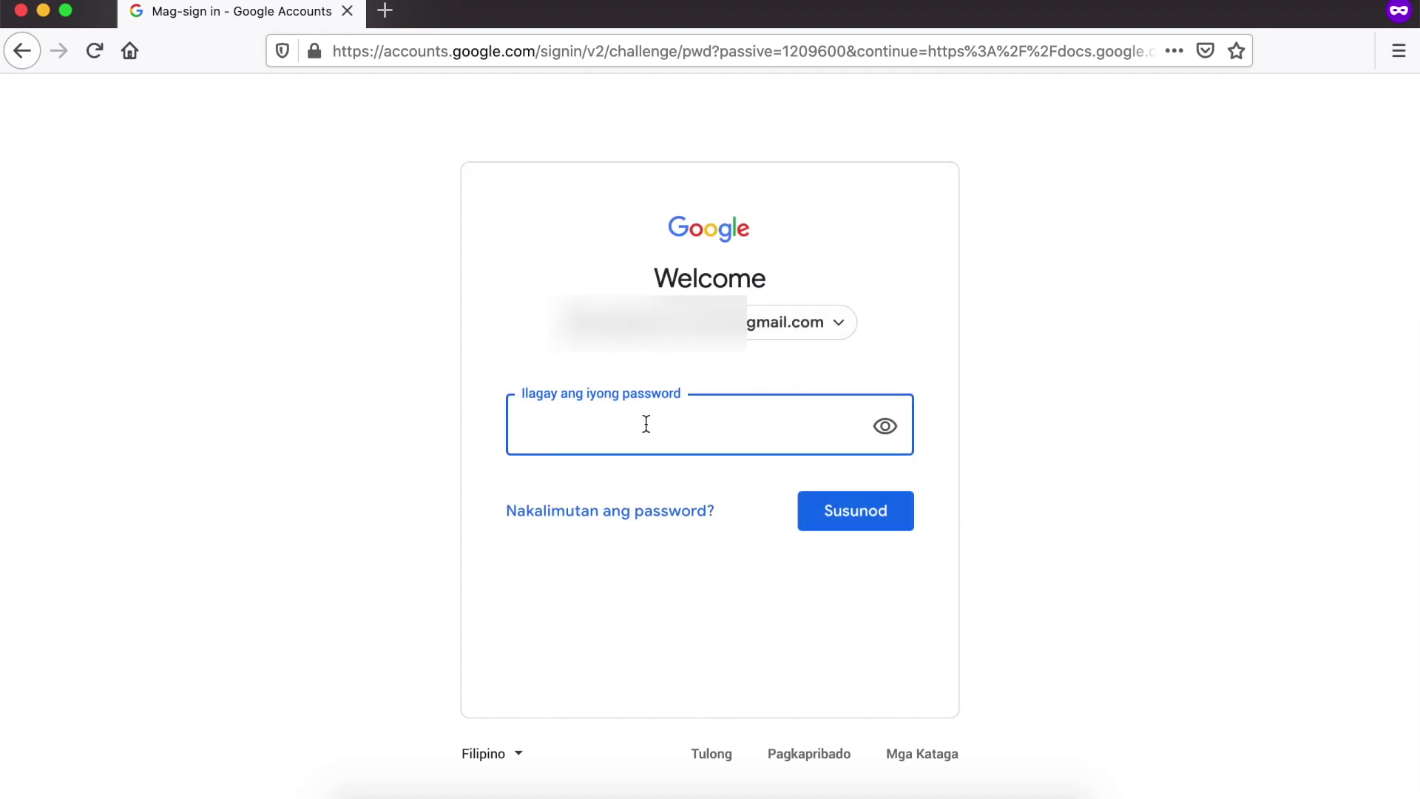
{"action": "key", "text": "super+v"}
{"action": "key", "text": "Return"}
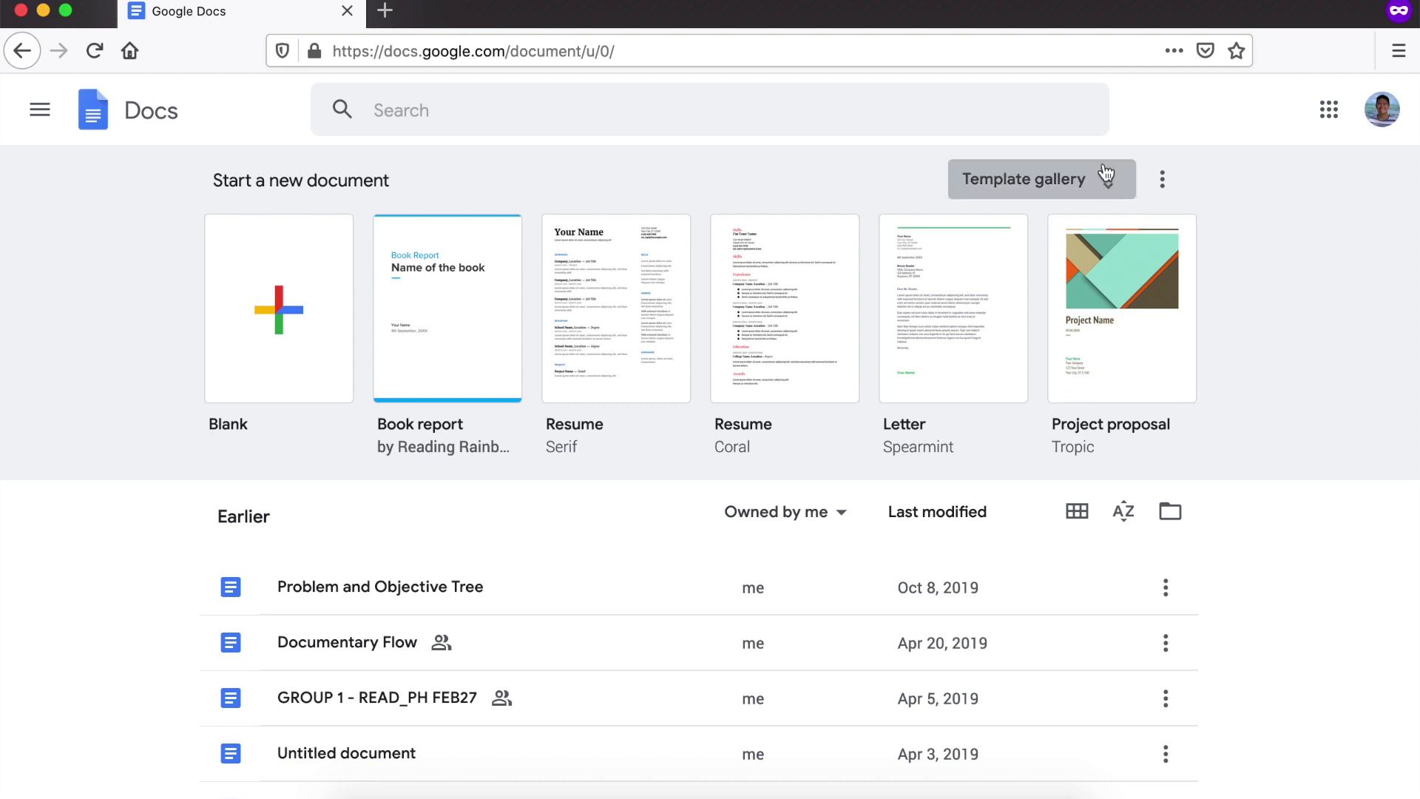
- Create a blank document and preview the text and highlight colour palettes without applying any
{"action": "left_click", "coordinate": [284, 319]}
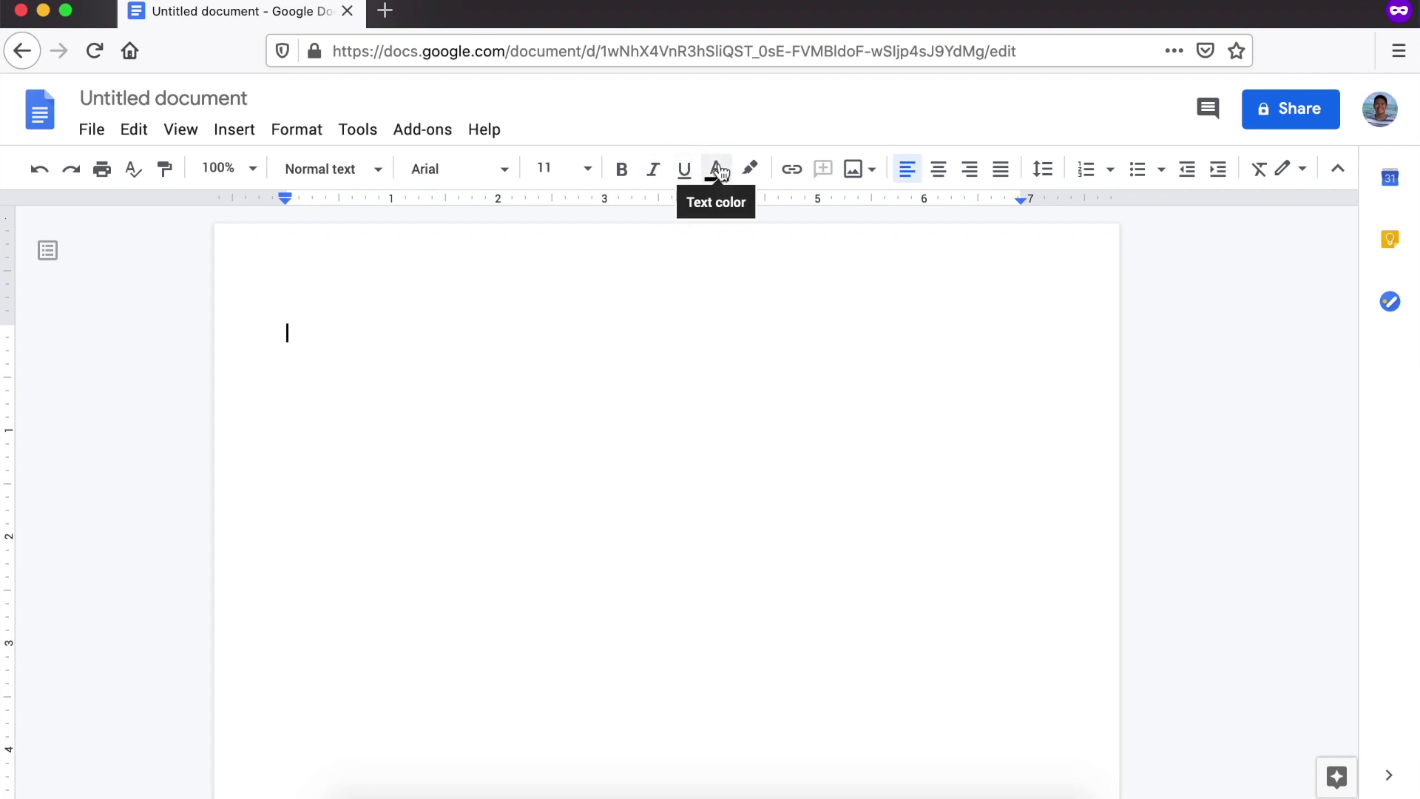
{"action": "left_click", "coordinate": [719, 171]}
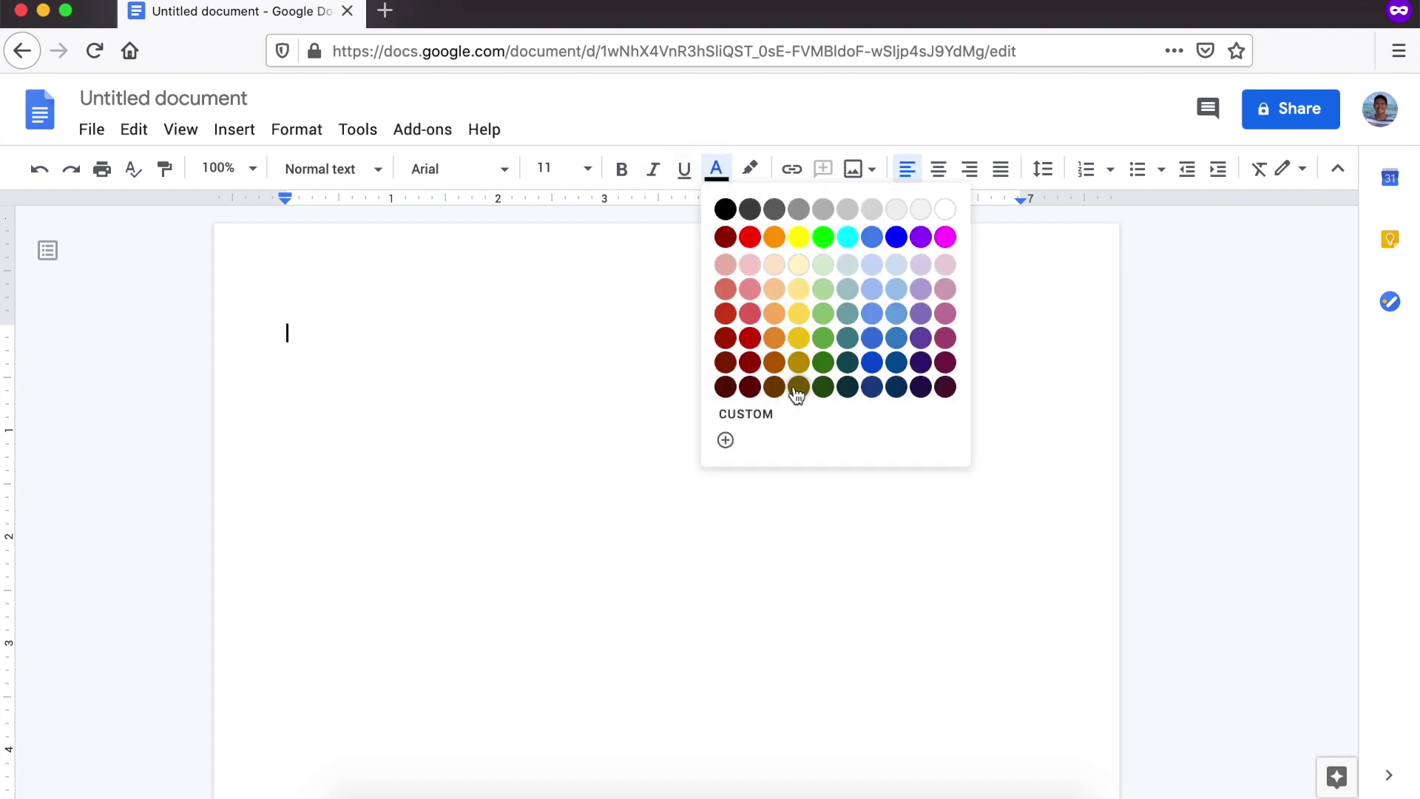
{"action": "left_click", "coordinate": [779, 139]}
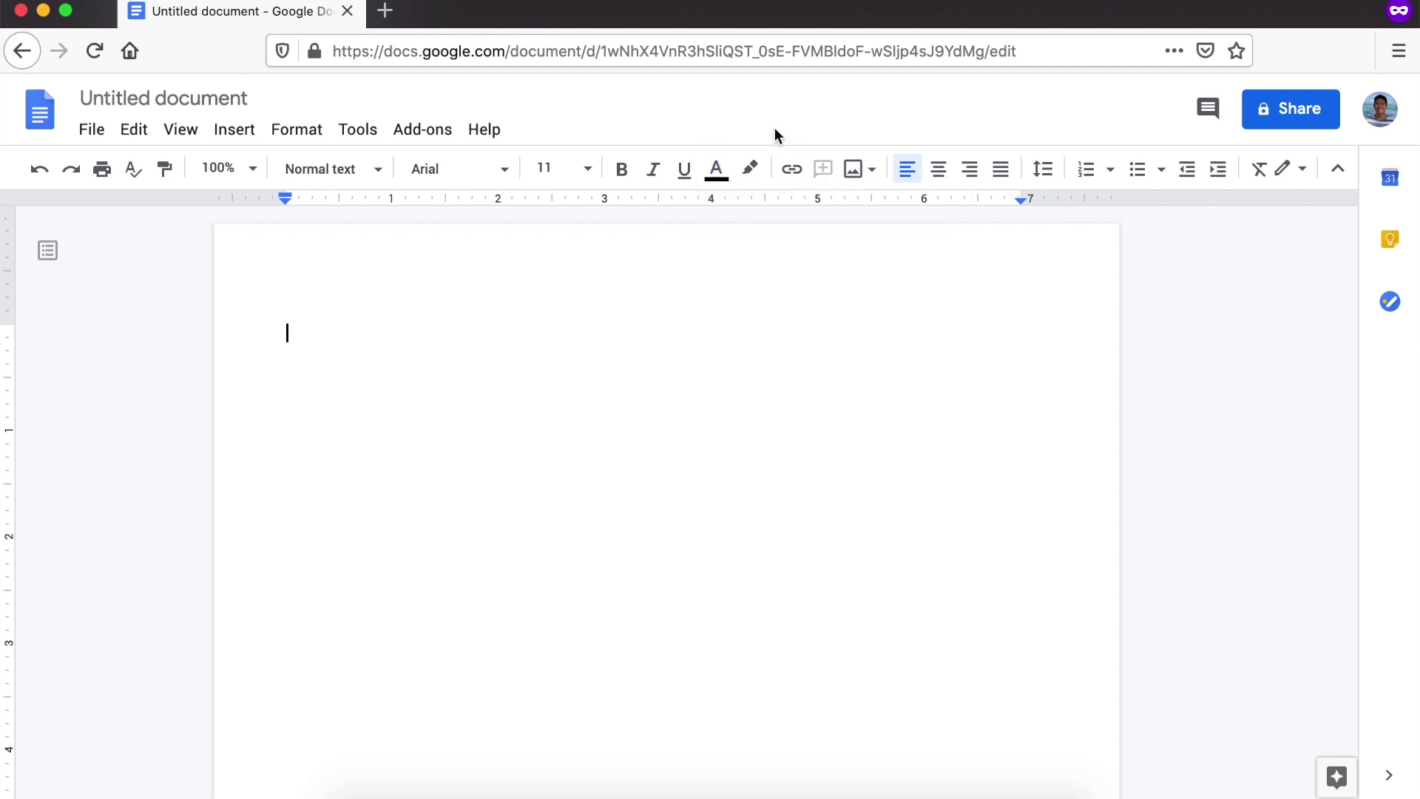
{"action": "left_click", "coordinate": [760, 178]}
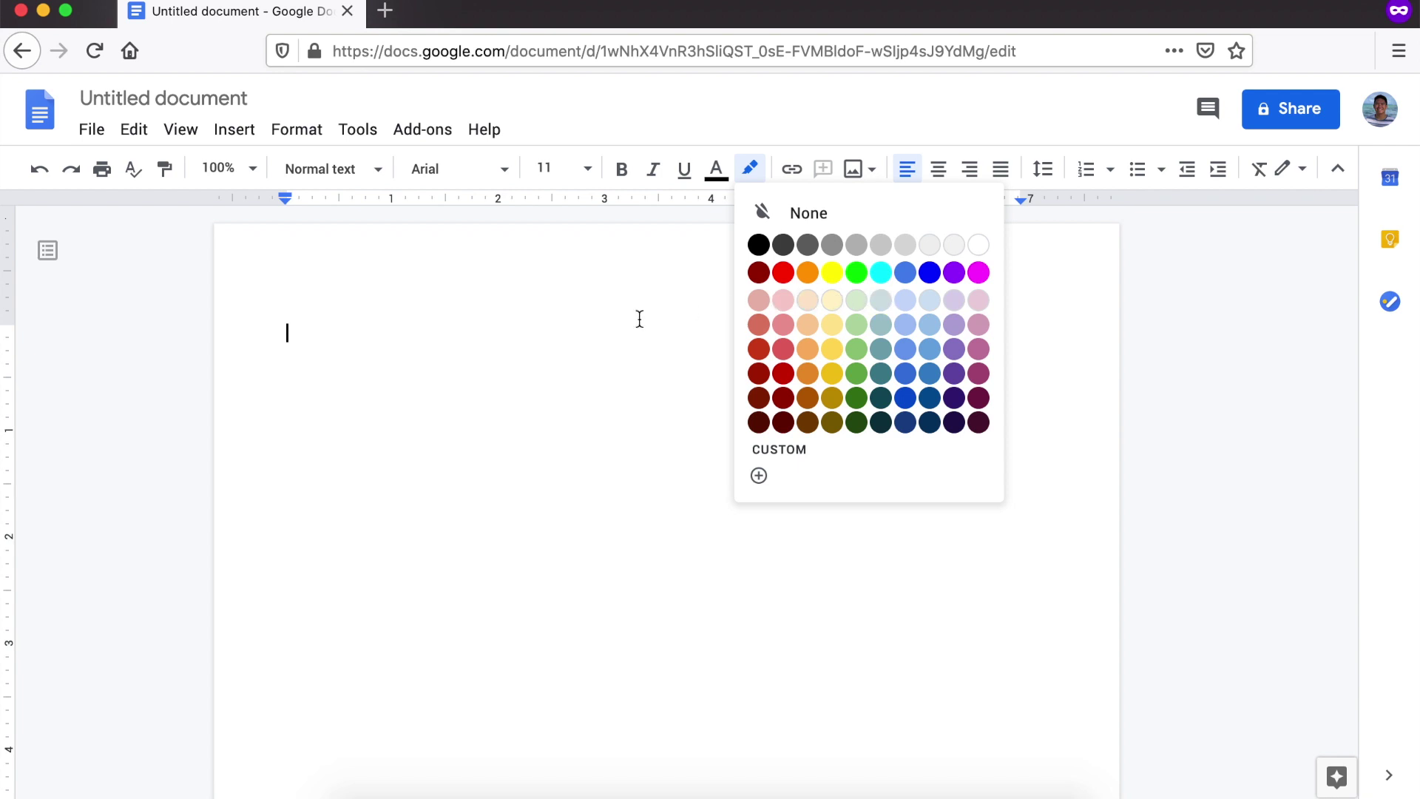
{"action": "left_click", "coordinate": [434, 326]}
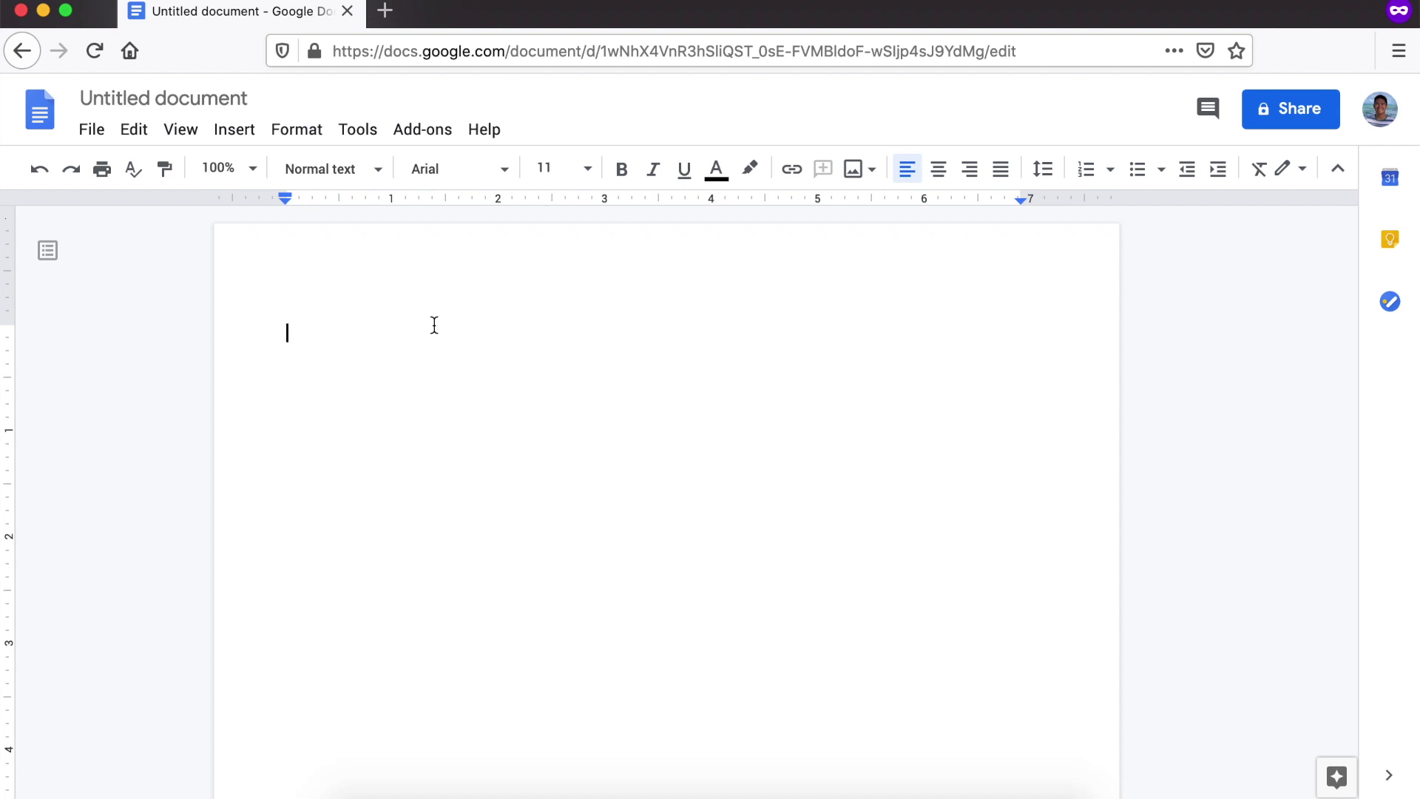
- Title the document 'being a student during the pandemic' and type 'Being' in the body
{"action": "left_click", "coordinate": [172, 96]}
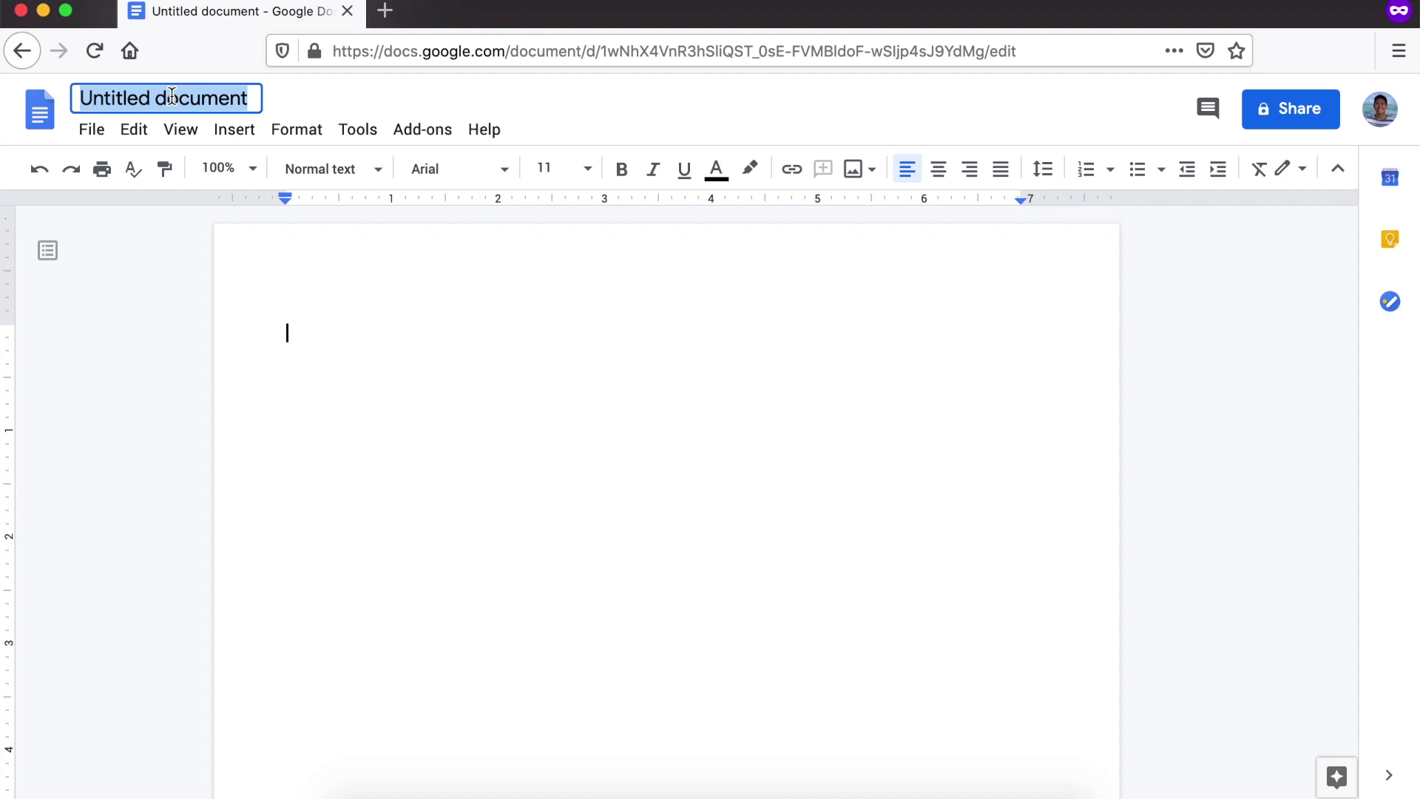
{"action": "type", "text": "b"}
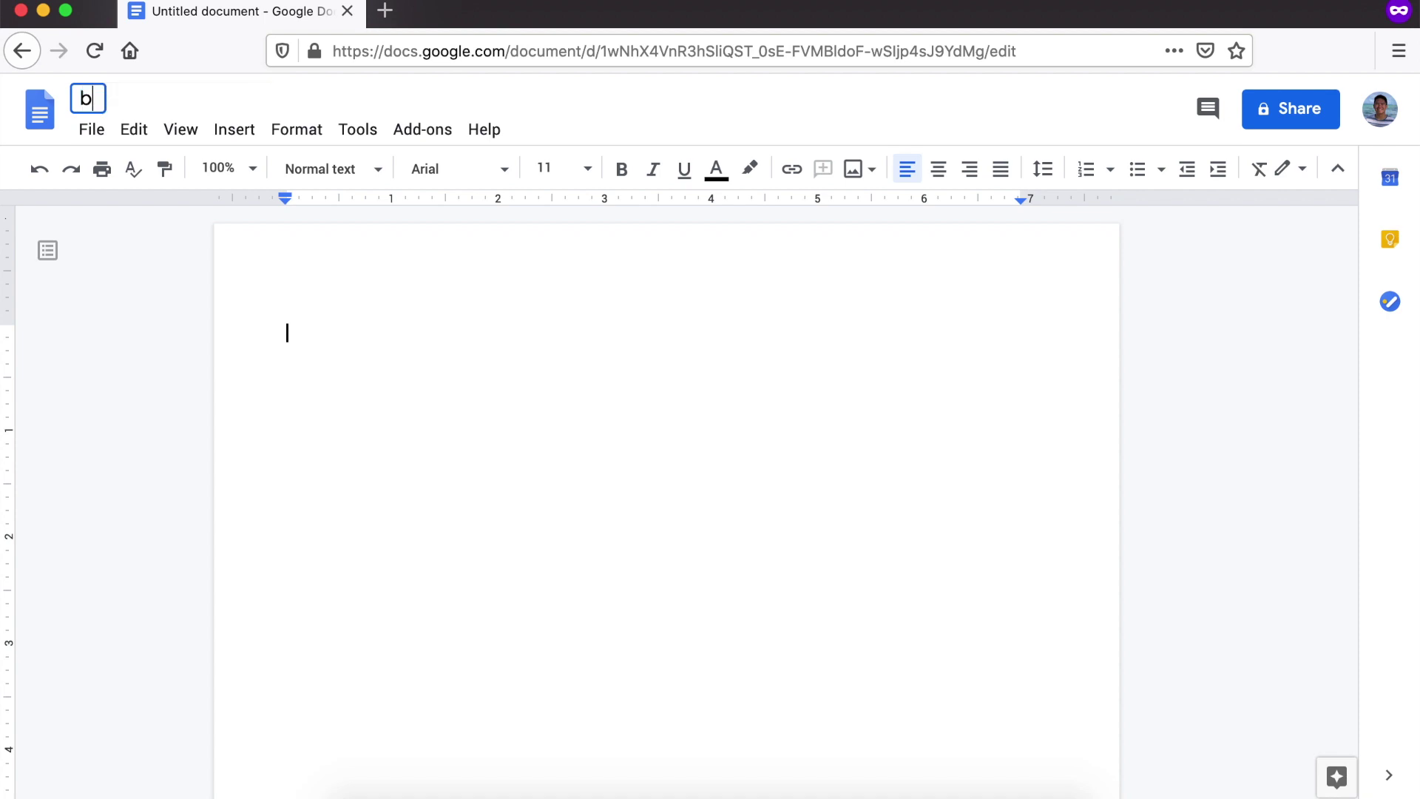
{"action": "type", "text": "eing a s"}
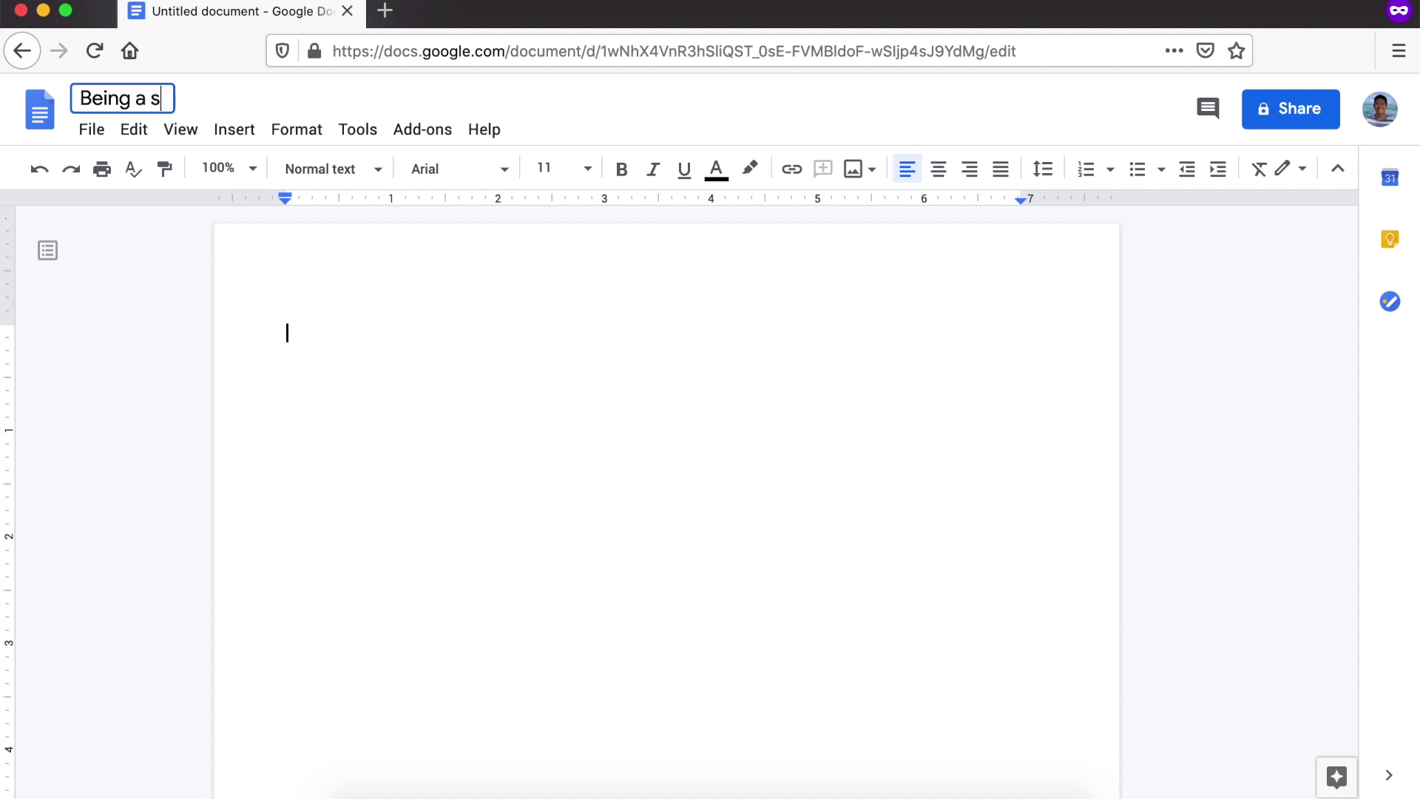
{"action": "type", "text": "tudent "}
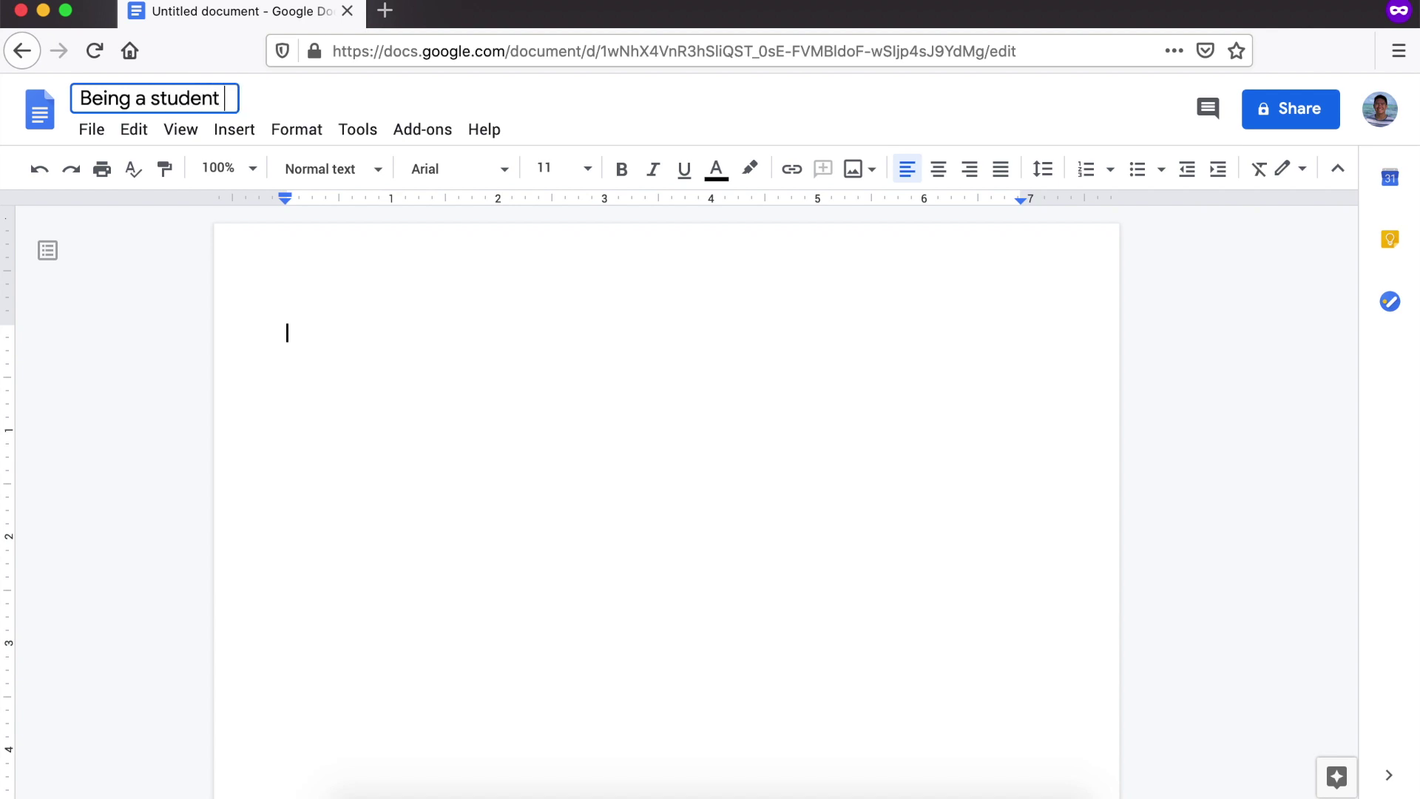
{"action": "type", "text": "during the pandemic"}
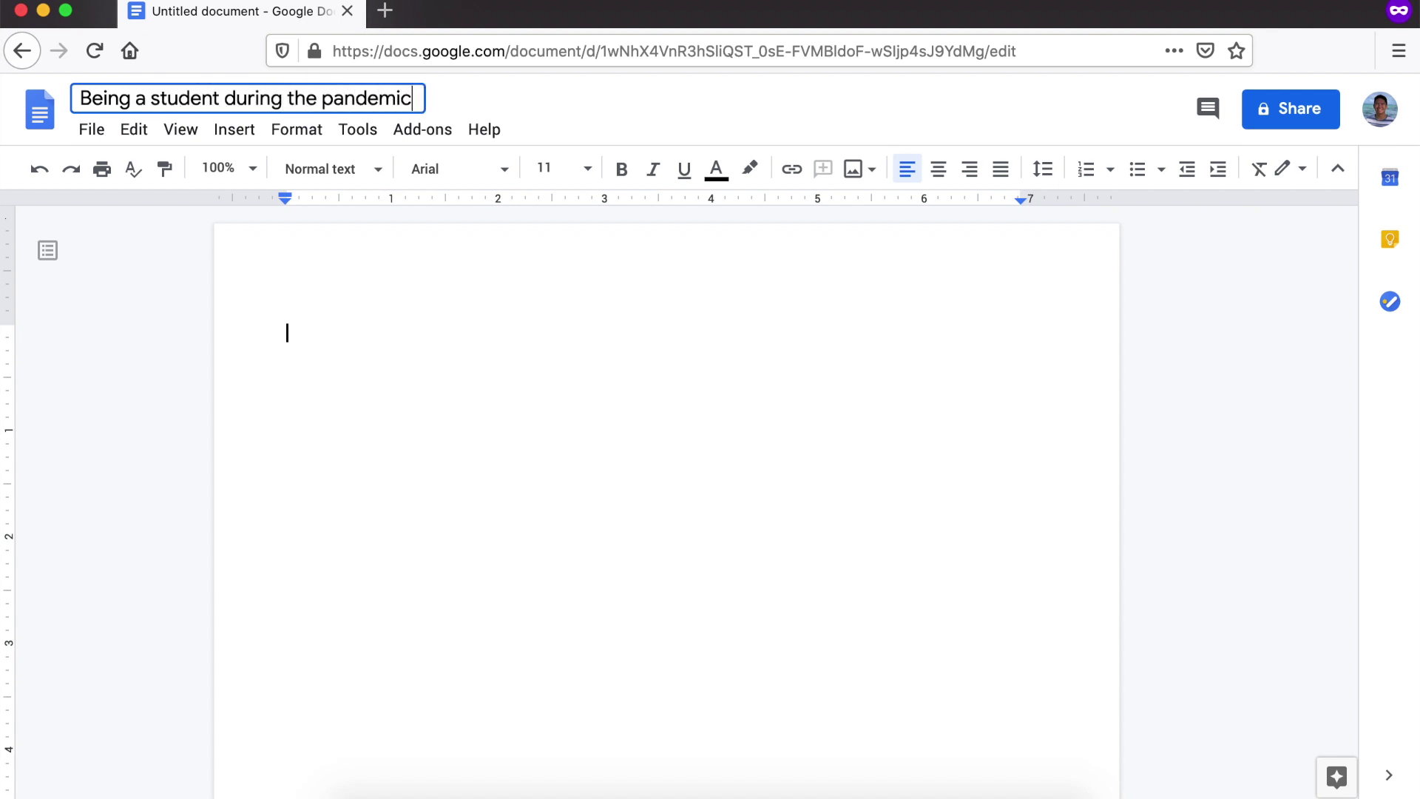
{"action": "key", "text": "Return"}
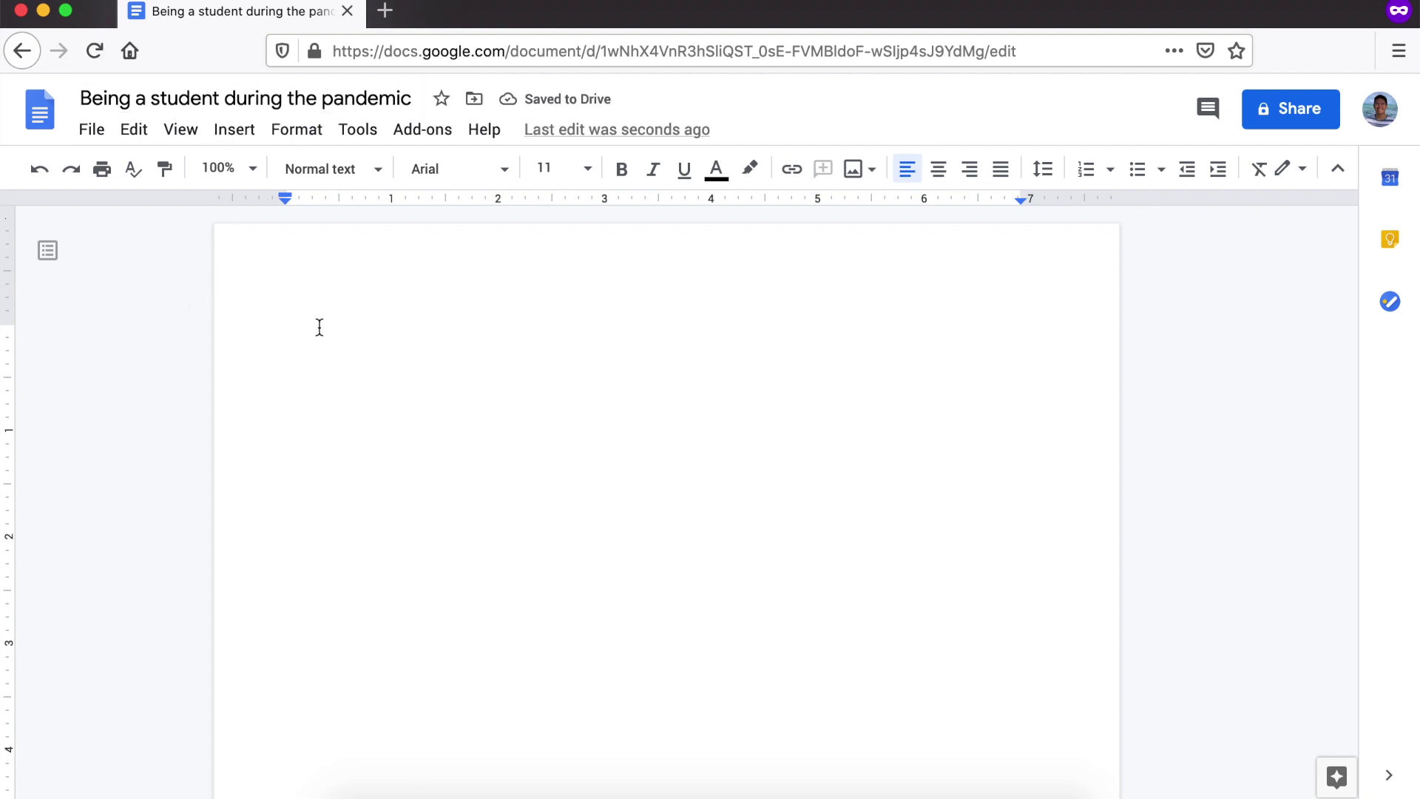
{"action": "type", "text": "Being"}
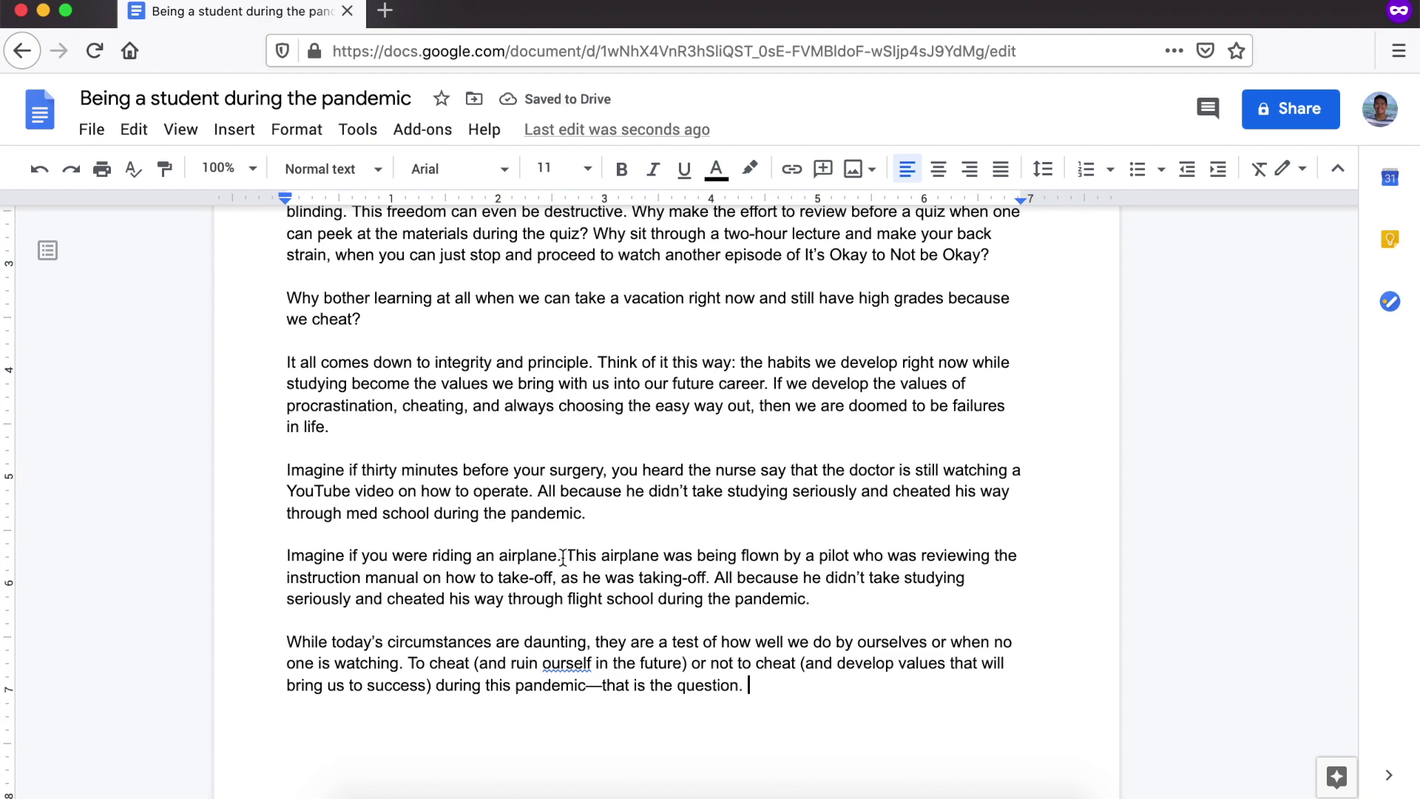
- Scroll through the eight-paragraph essay to review the text
{"action": "scroll", "coordinate": [522, 546], "scroll_direction": "up", "scroll_amount": 5}
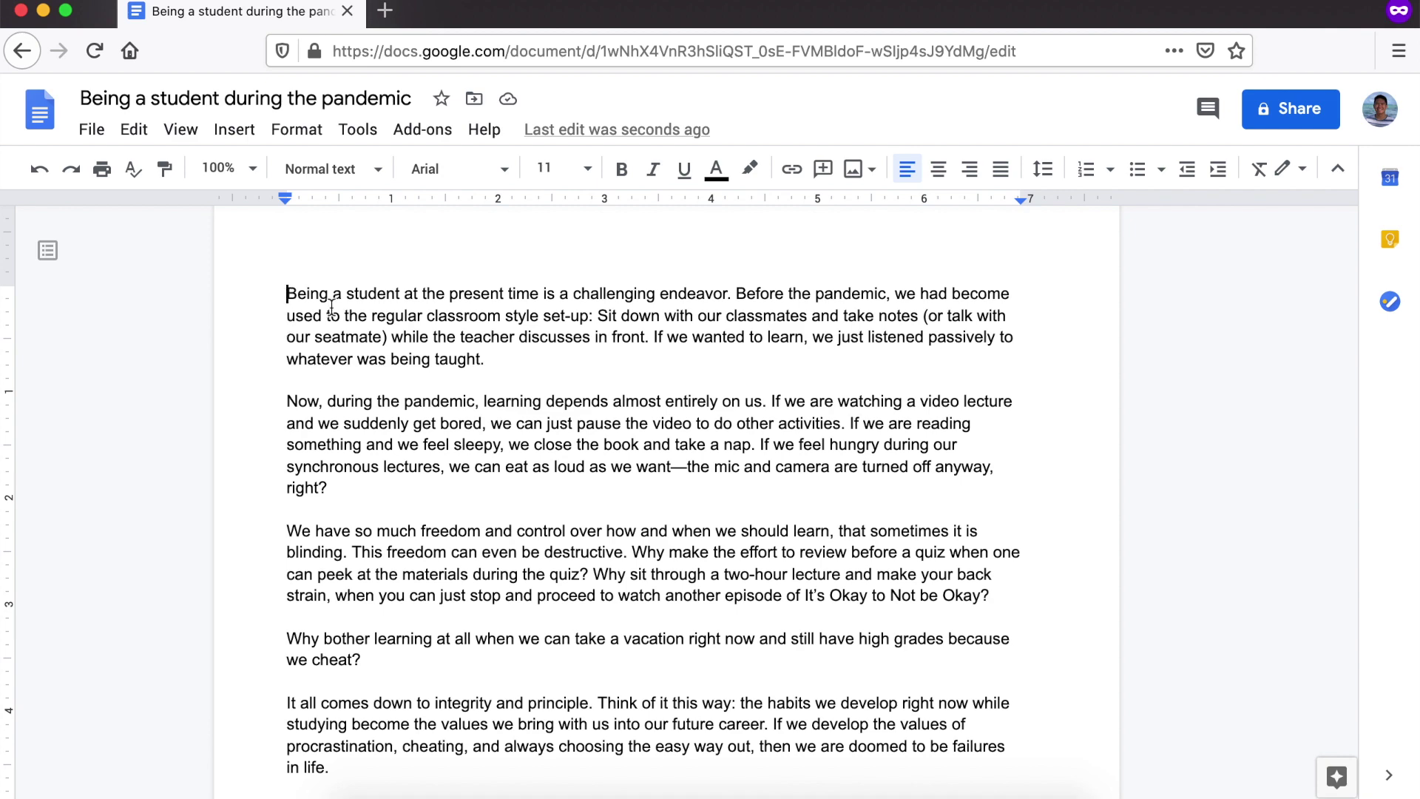
{"action": "scroll", "coordinate": [471, 474], "scroll_direction": "down", "scroll_amount": 6}
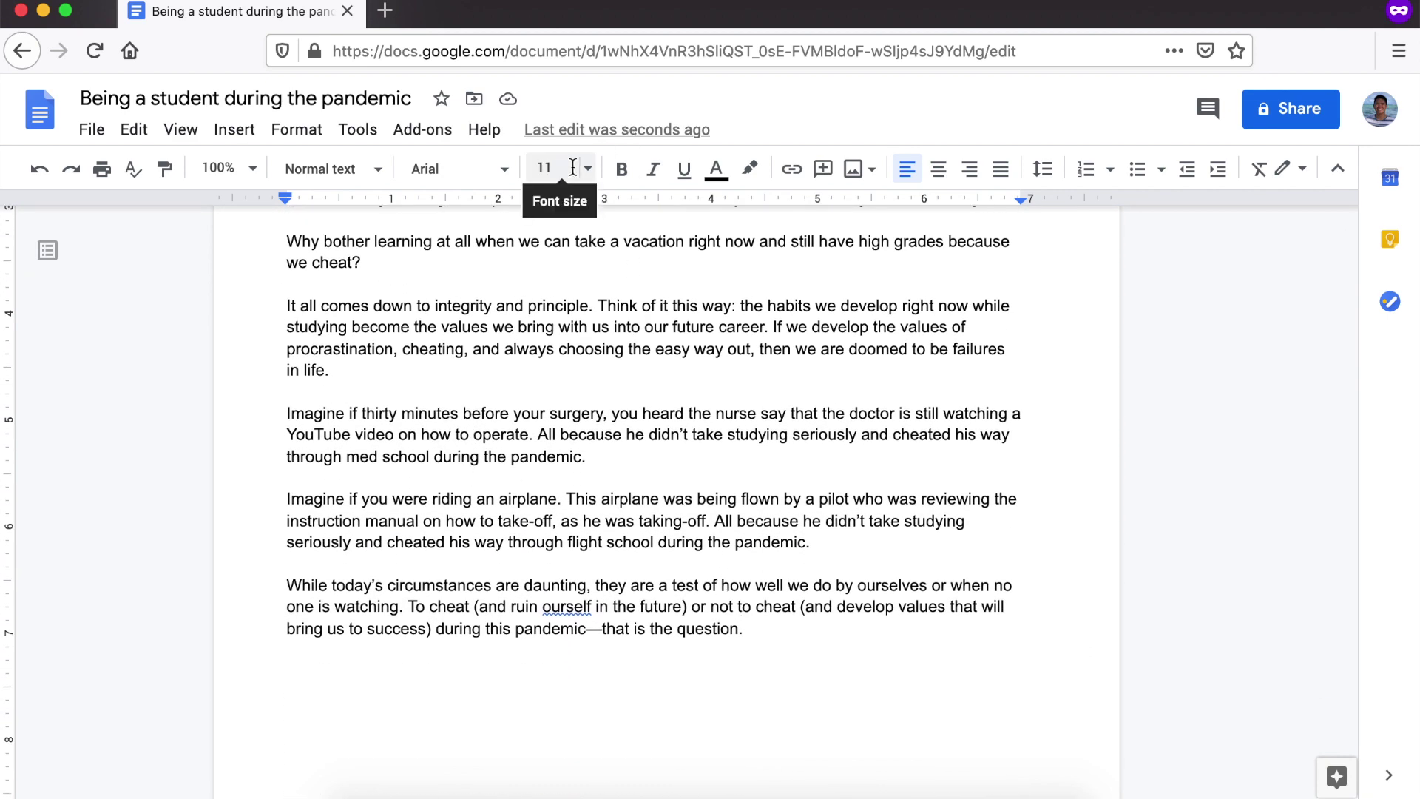
{"action": "scroll", "coordinate": [619, 385], "scroll_direction": "up", "scroll_amount": 7}
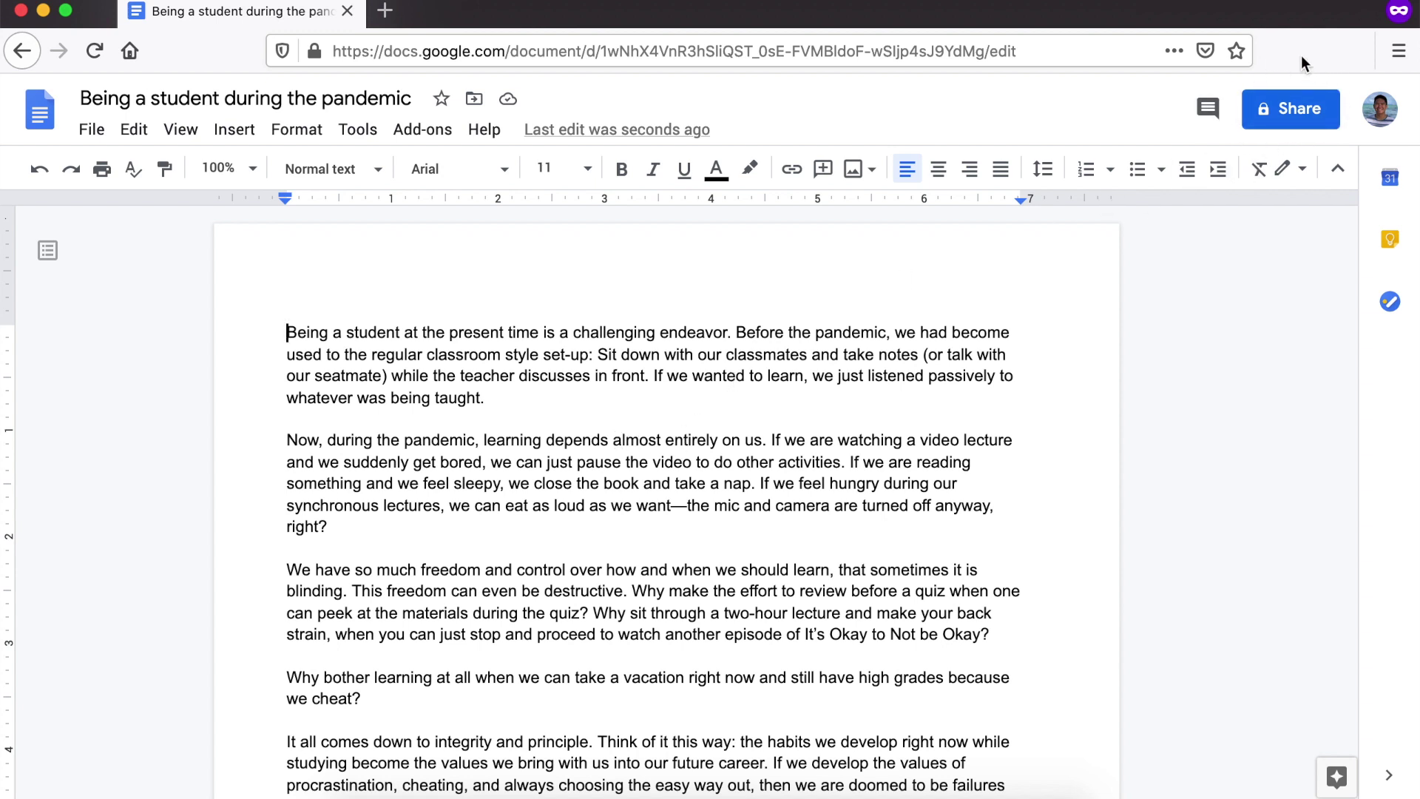
- Add the teacher's e-mail address as a recipient in the essay's sharing dialog
{"action": "left_click", "coordinate": [1281, 113]}
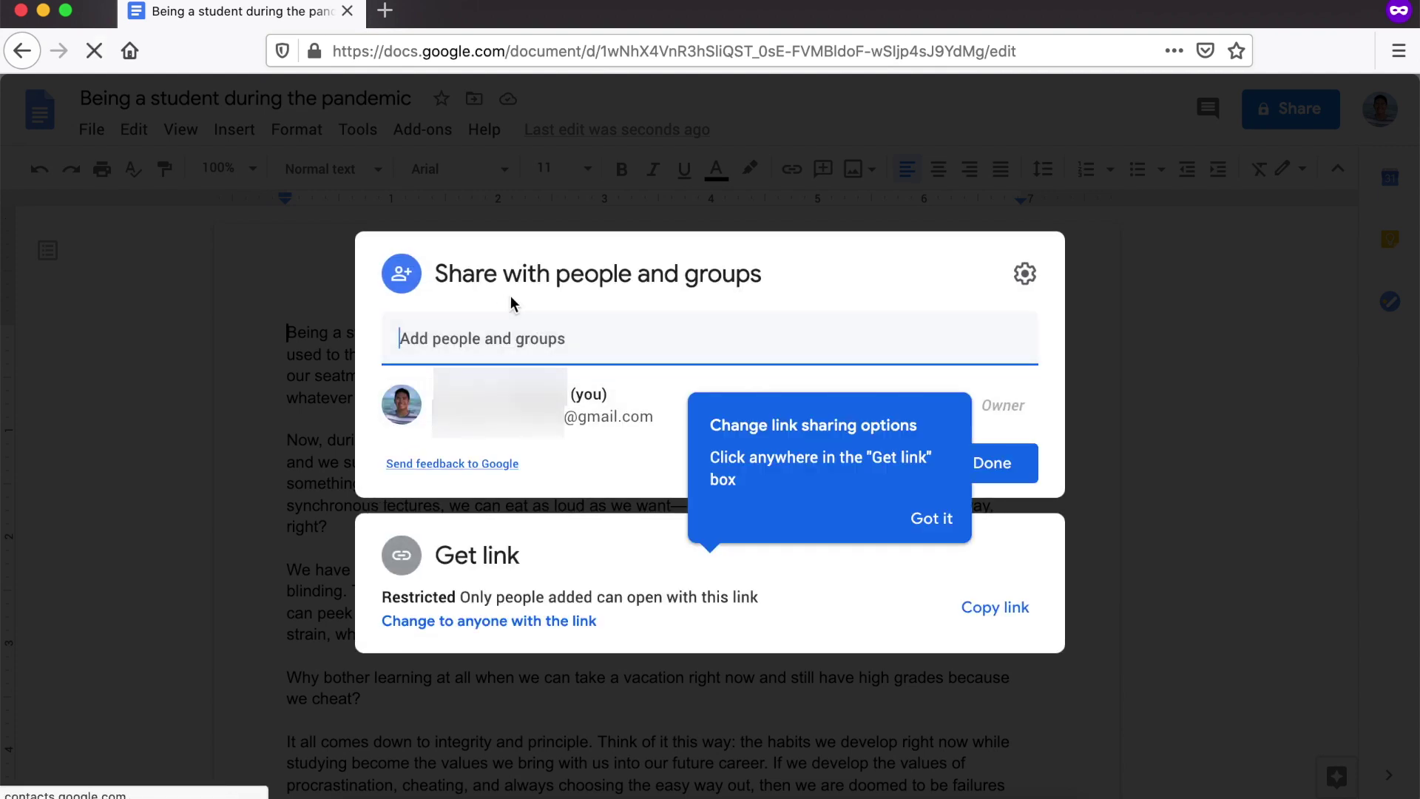
{"action": "left_click", "coordinate": [918, 518]}
{"action": "left_click", "coordinate": [469, 332]}
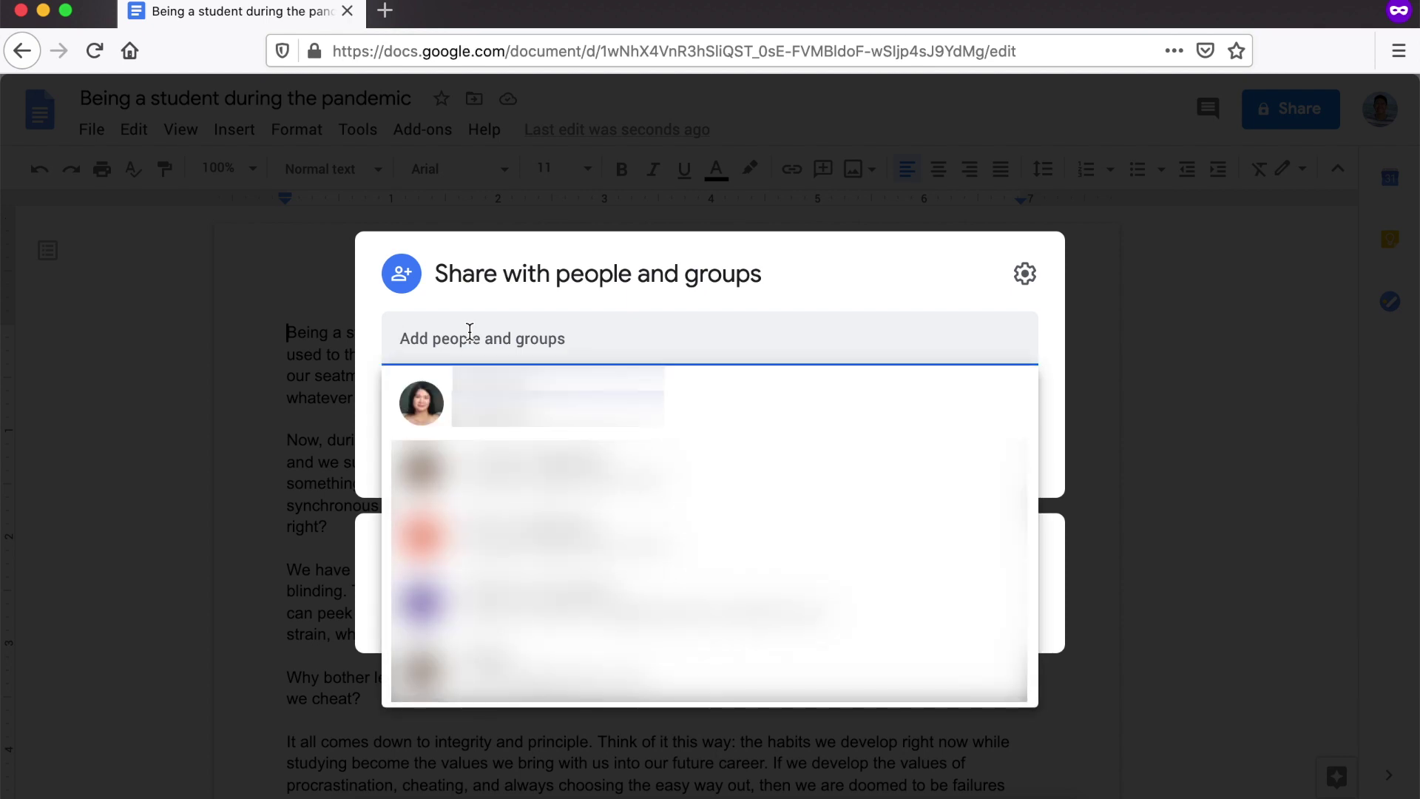
{"action": "key", "text": "super+v"}
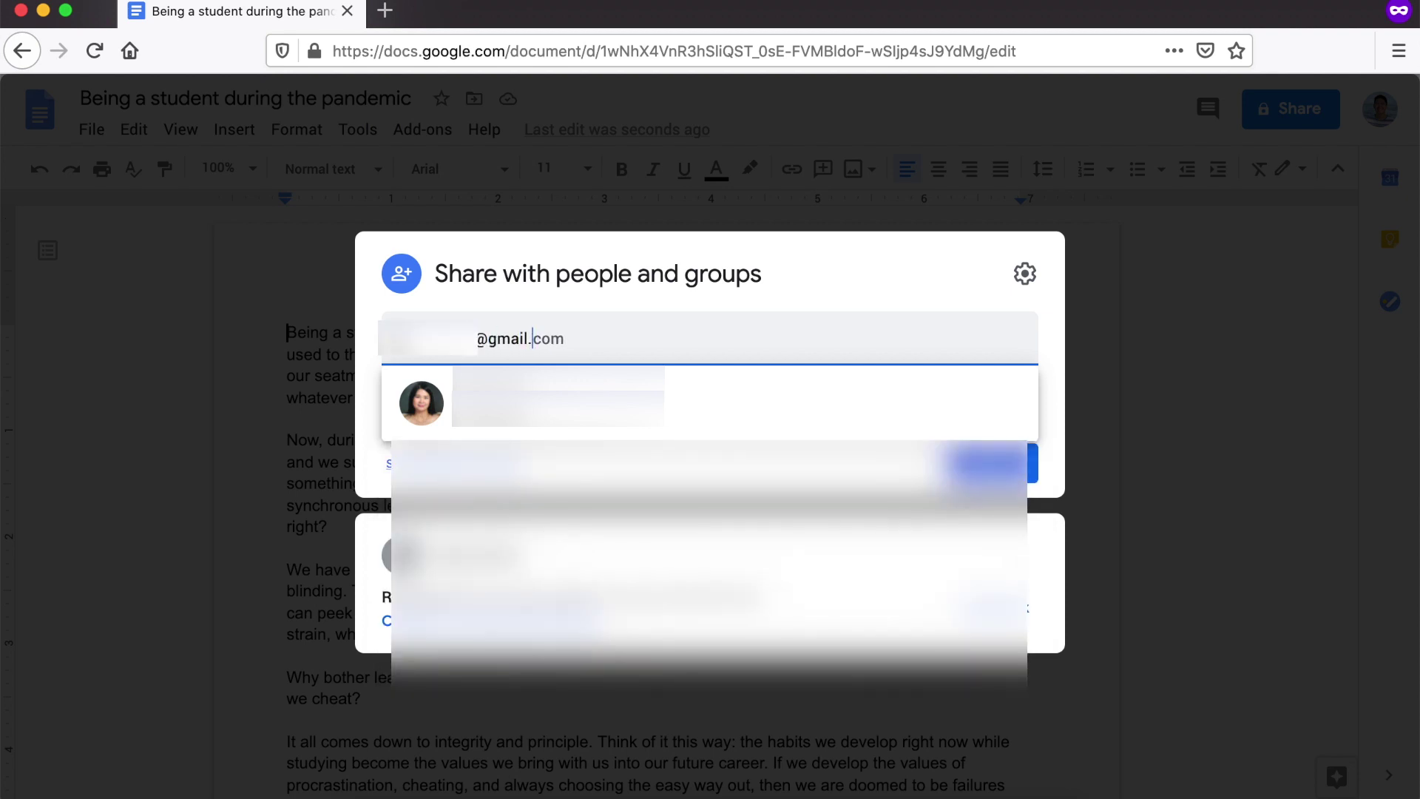
{"action": "key", "text": "Return"}
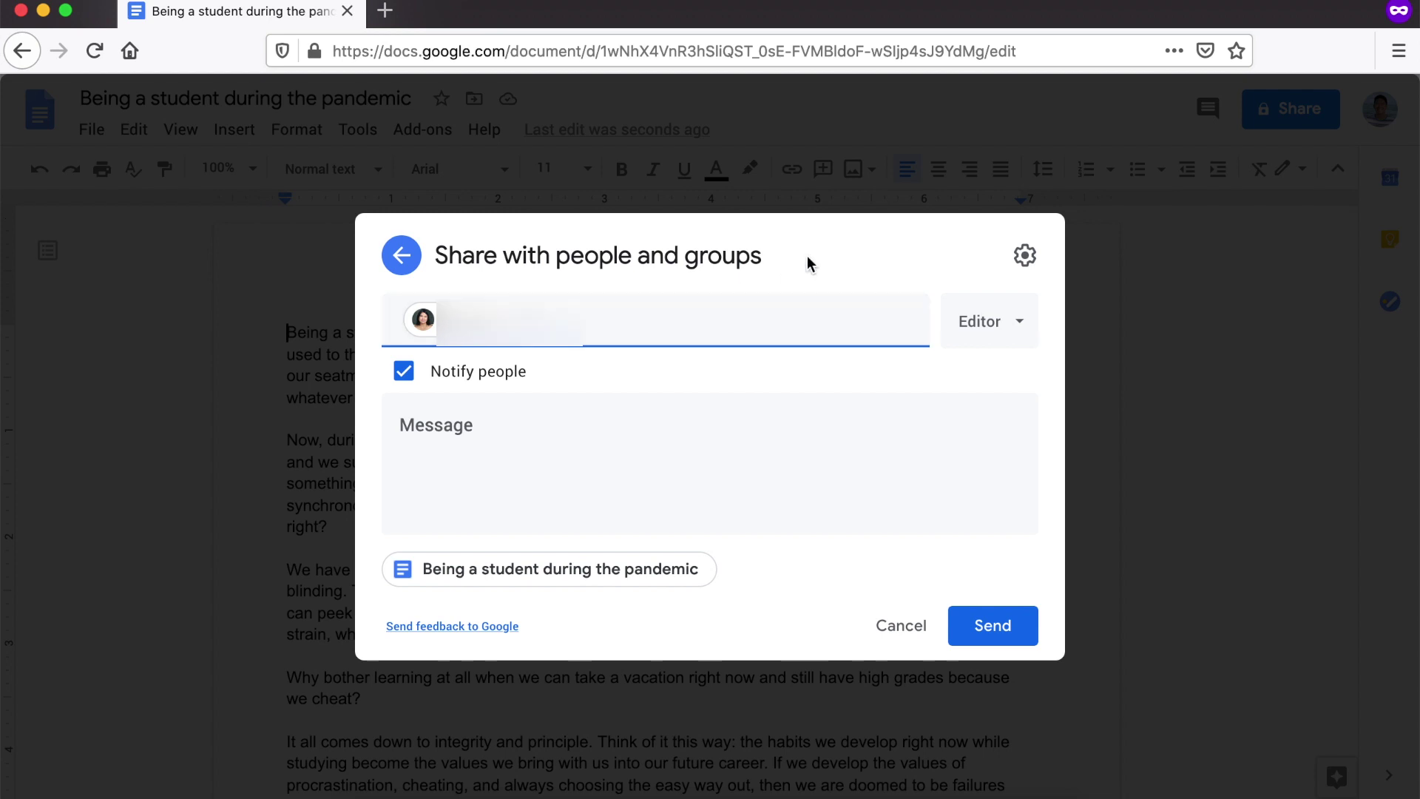
- Send the Editor invitation with the note 'Here is my submission for the essay requirement.'
{"action": "left_click", "coordinate": [991, 320]}
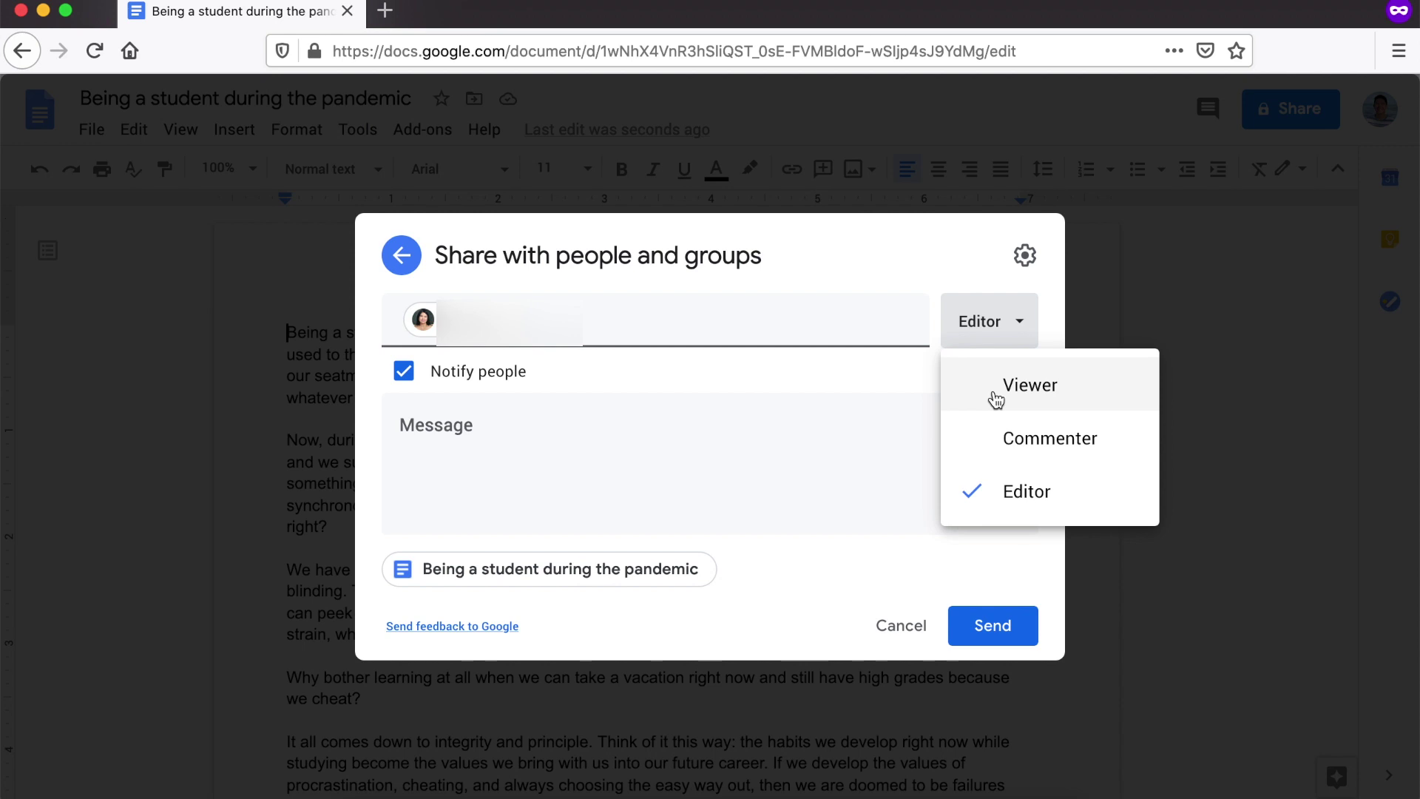
{"action": "left_click", "coordinate": [1005, 503]}
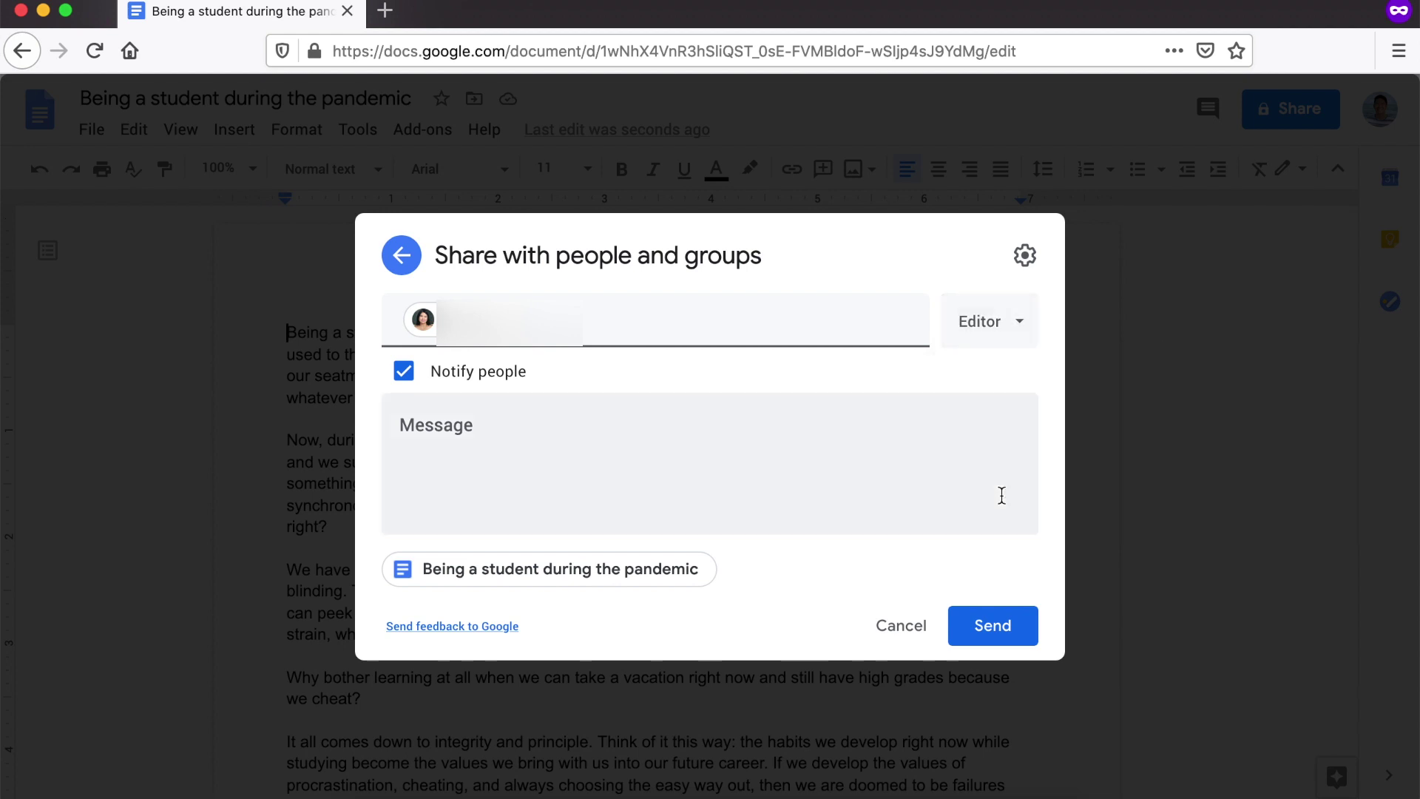
{"action": "left_click", "coordinate": [437, 431]}
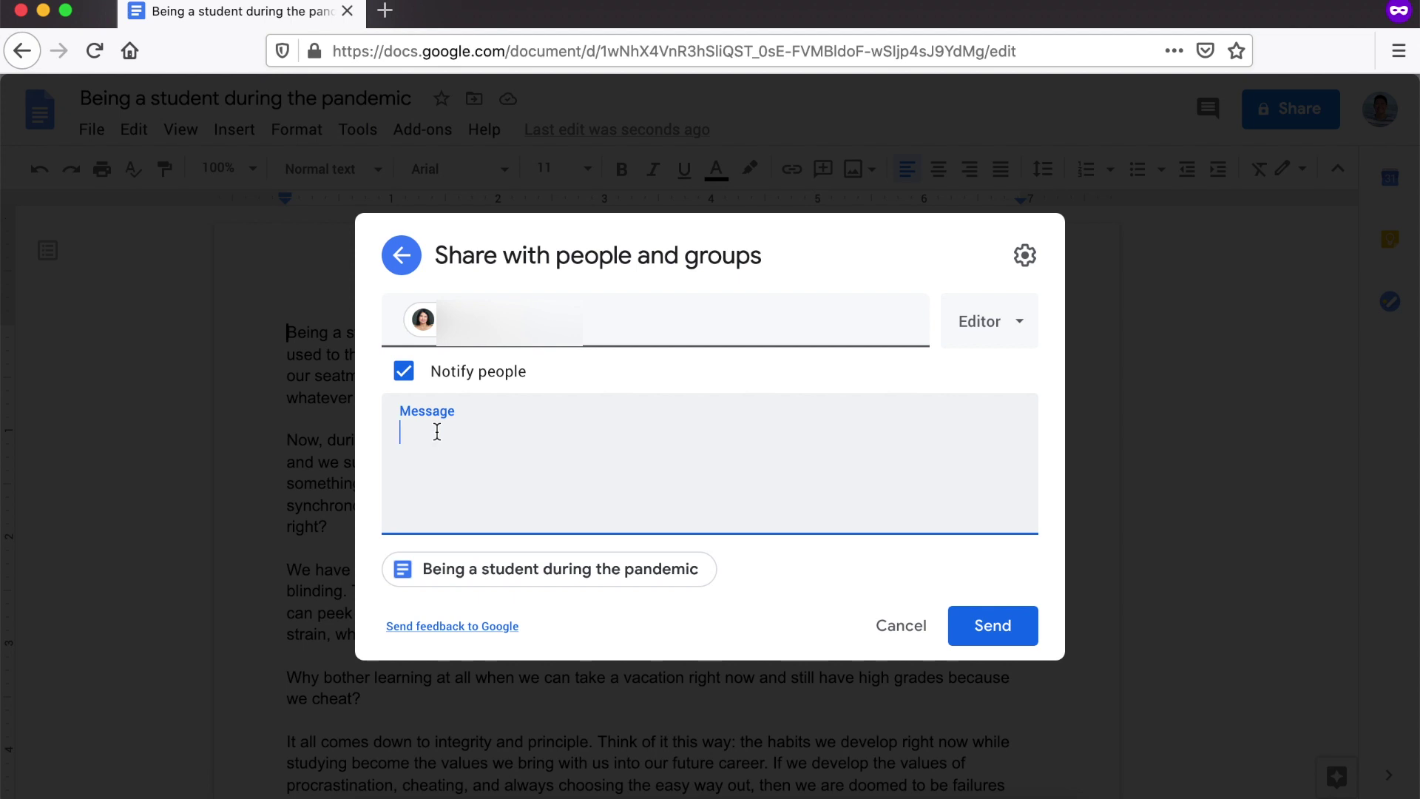
{"action": "type", "text": "Here is my submission for the"}
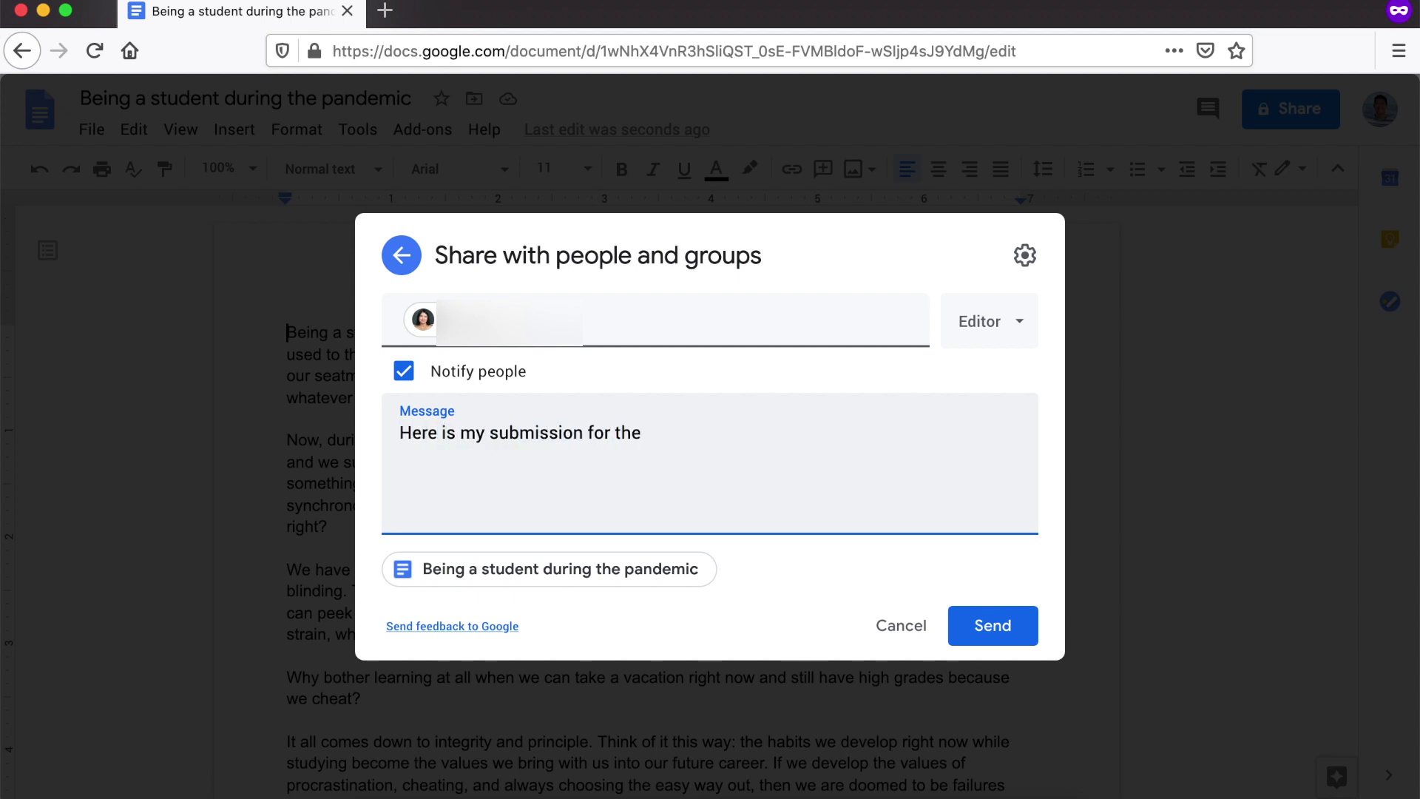
{"action": "type", "text": " essay requirement."}
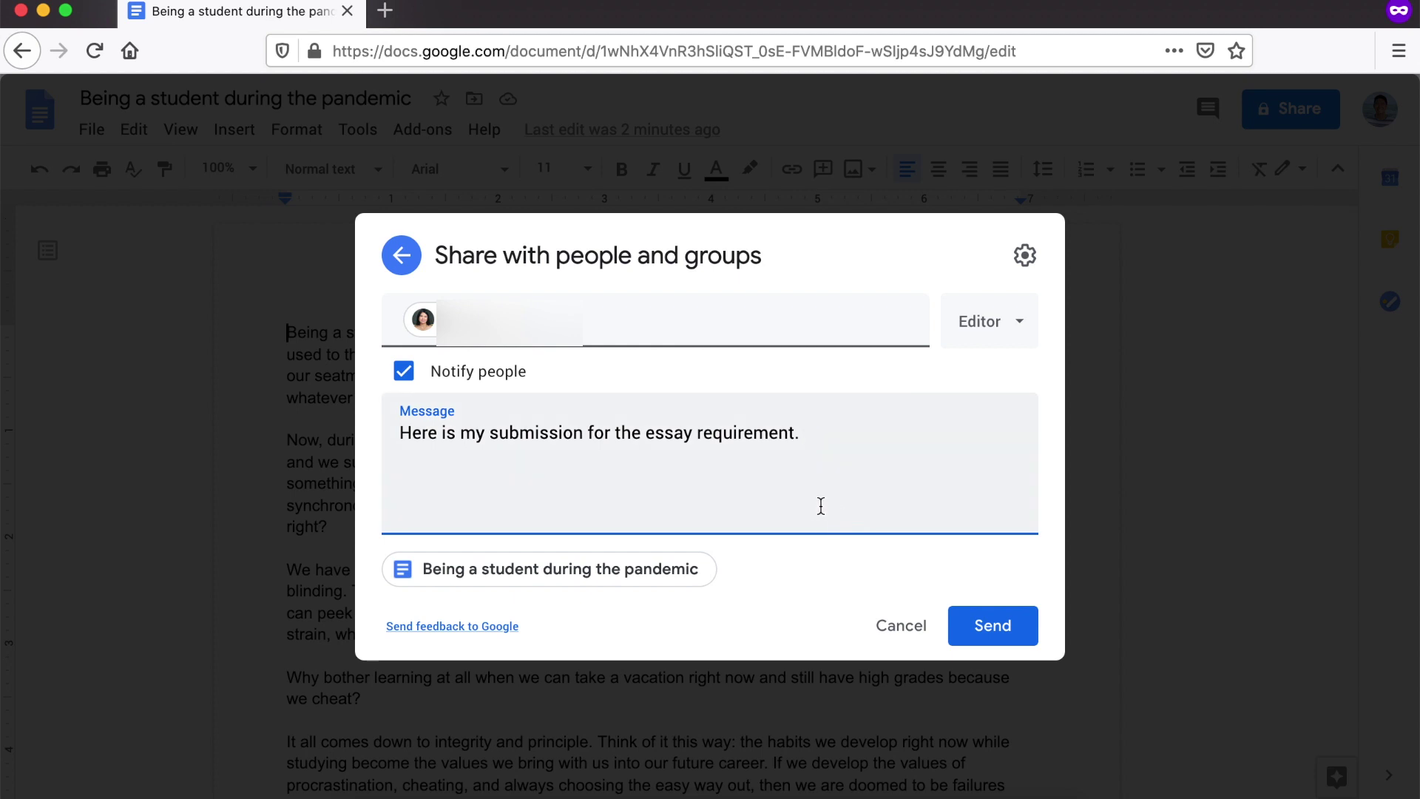
{"action": "left_click", "coordinate": [984, 629]}
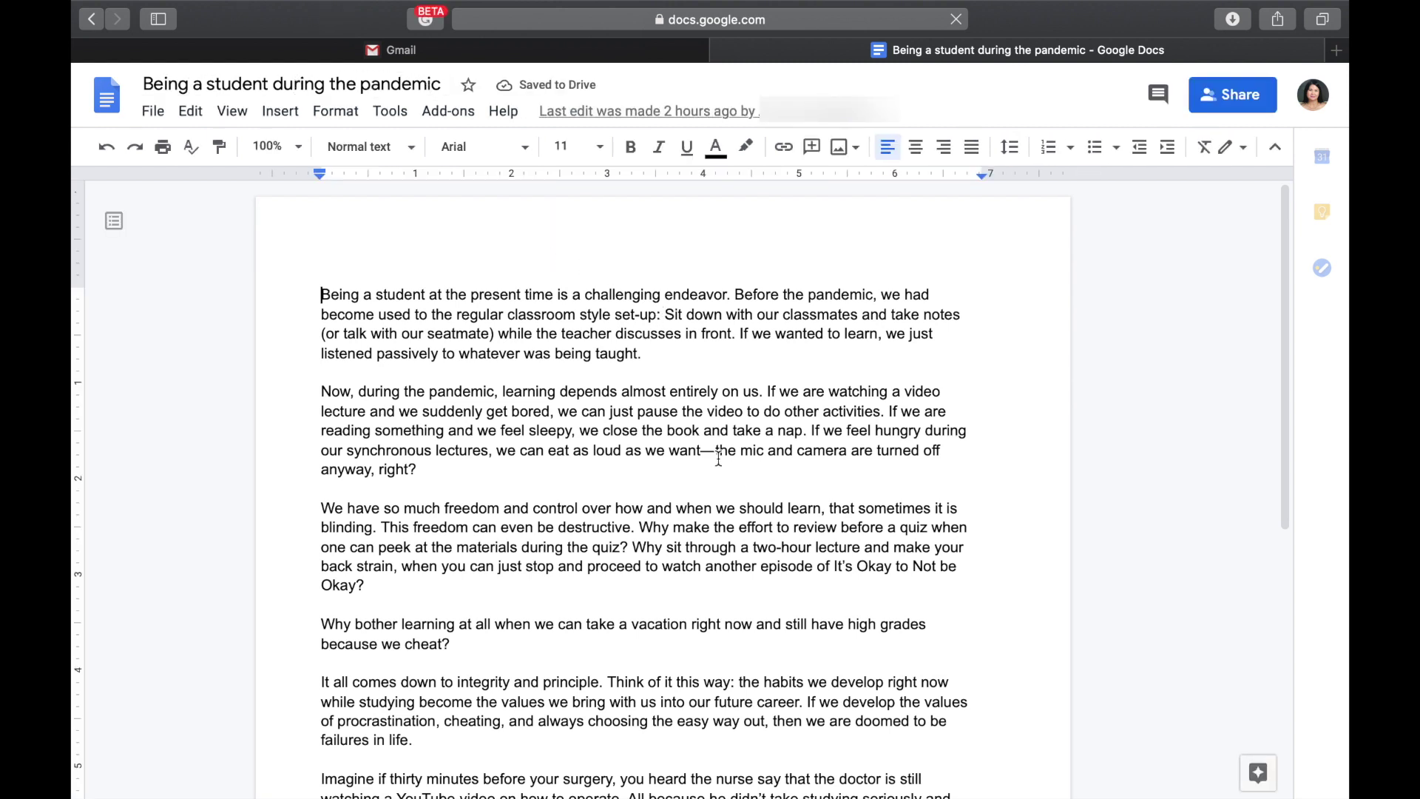
- Scroll through the shared essay to confirm its text is intact
{"action": "scroll", "coordinate": [718, 459], "scroll_direction": "down", "scroll_amount": 5}
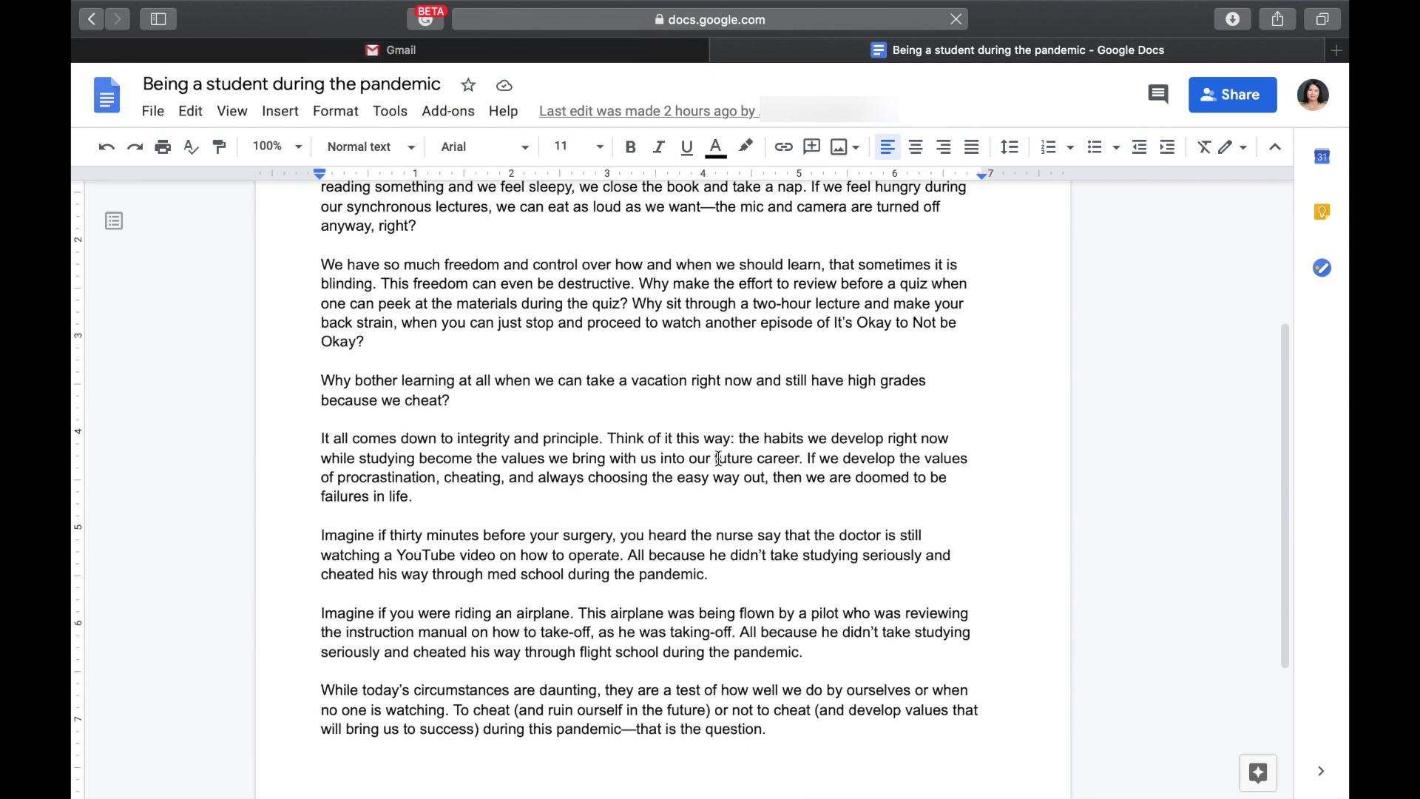
{"action": "scroll", "coordinate": [719, 458], "scroll_direction": "up", "scroll_amount": 4}
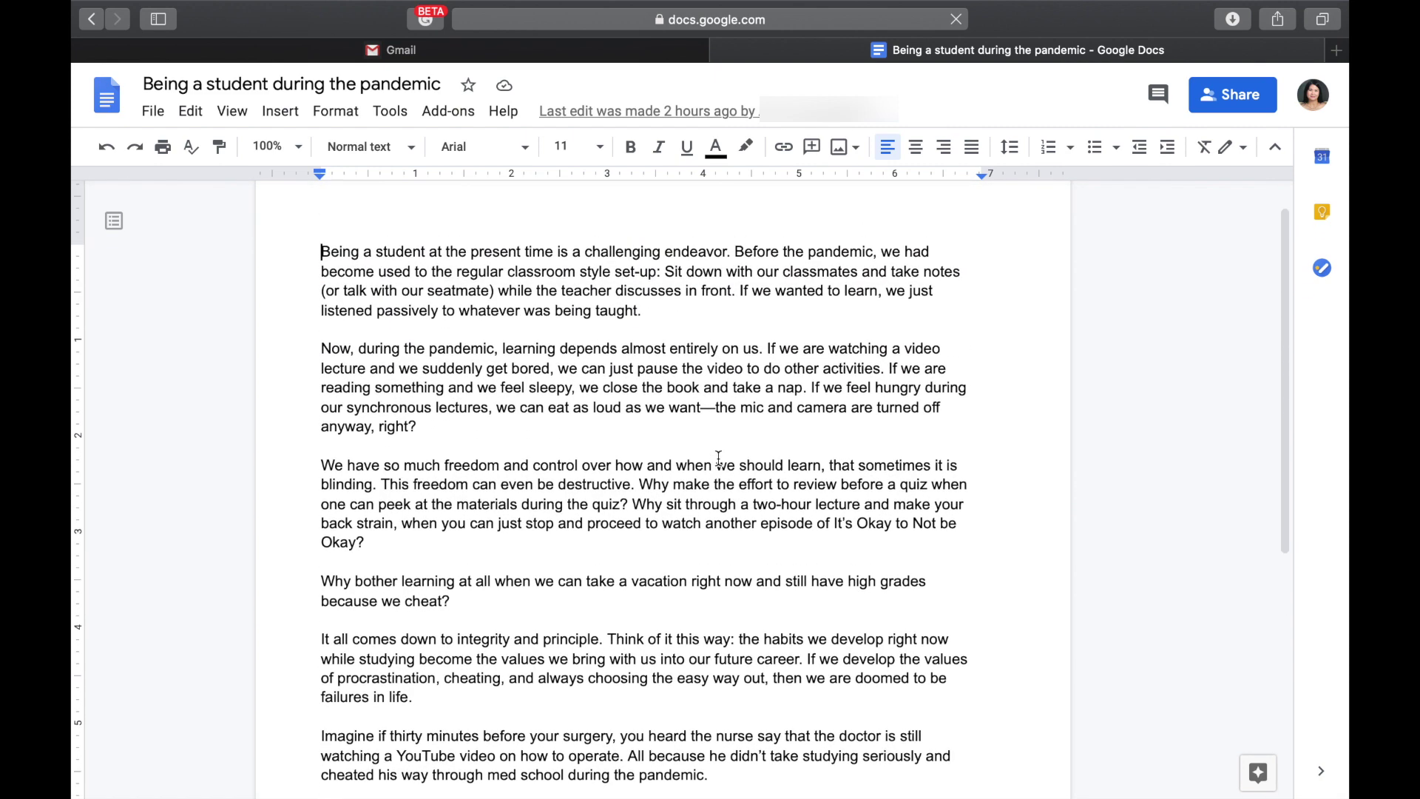
{"action": "scroll", "coordinate": [719, 458], "scroll_direction": "up", "scroll_amount": 1}
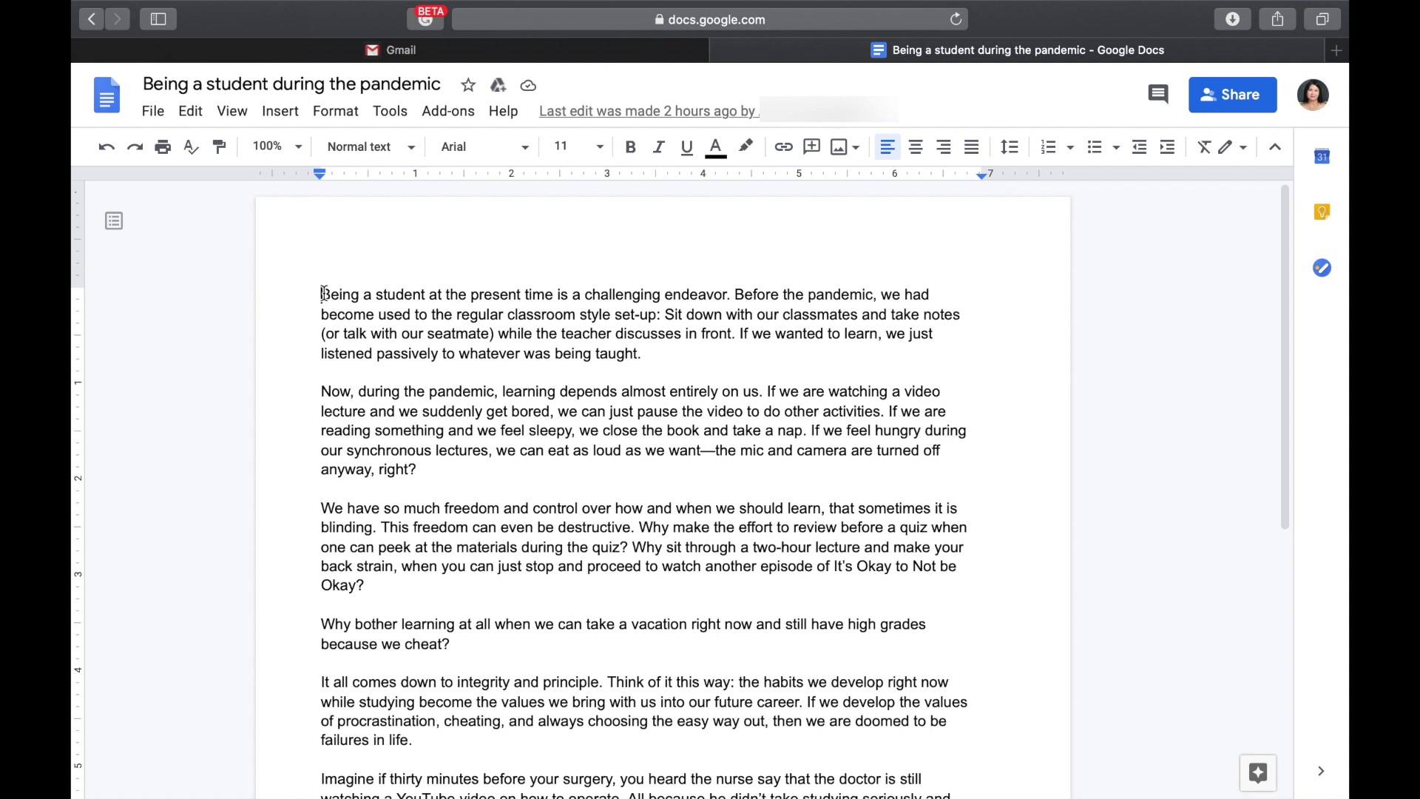
- Comment 'Have a title.' on the essay's opening word 'Being'
{"action": "left_click_drag", "start_coordinate": [322, 294], "coordinate": [361, 296]}
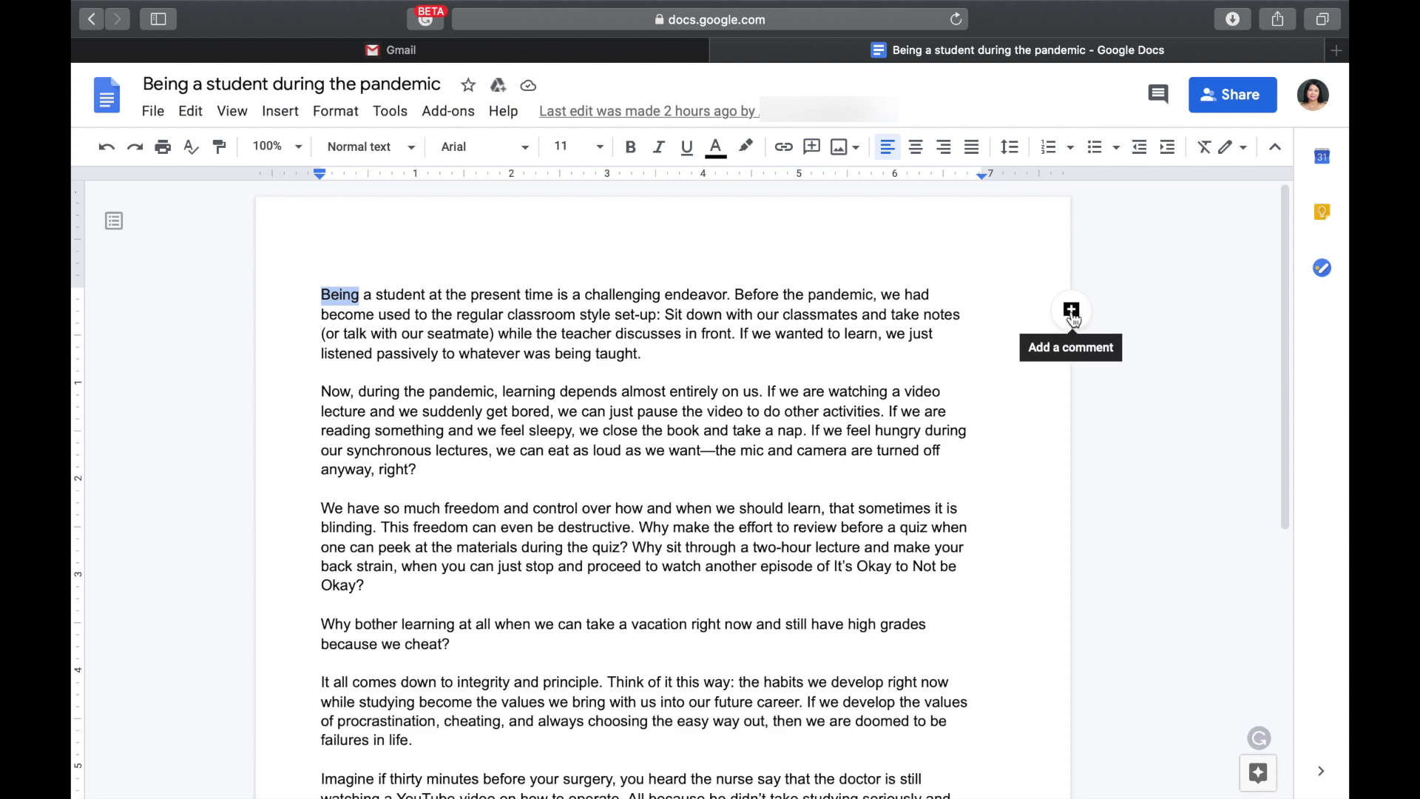
{"action": "left_click", "coordinate": [1072, 311]}
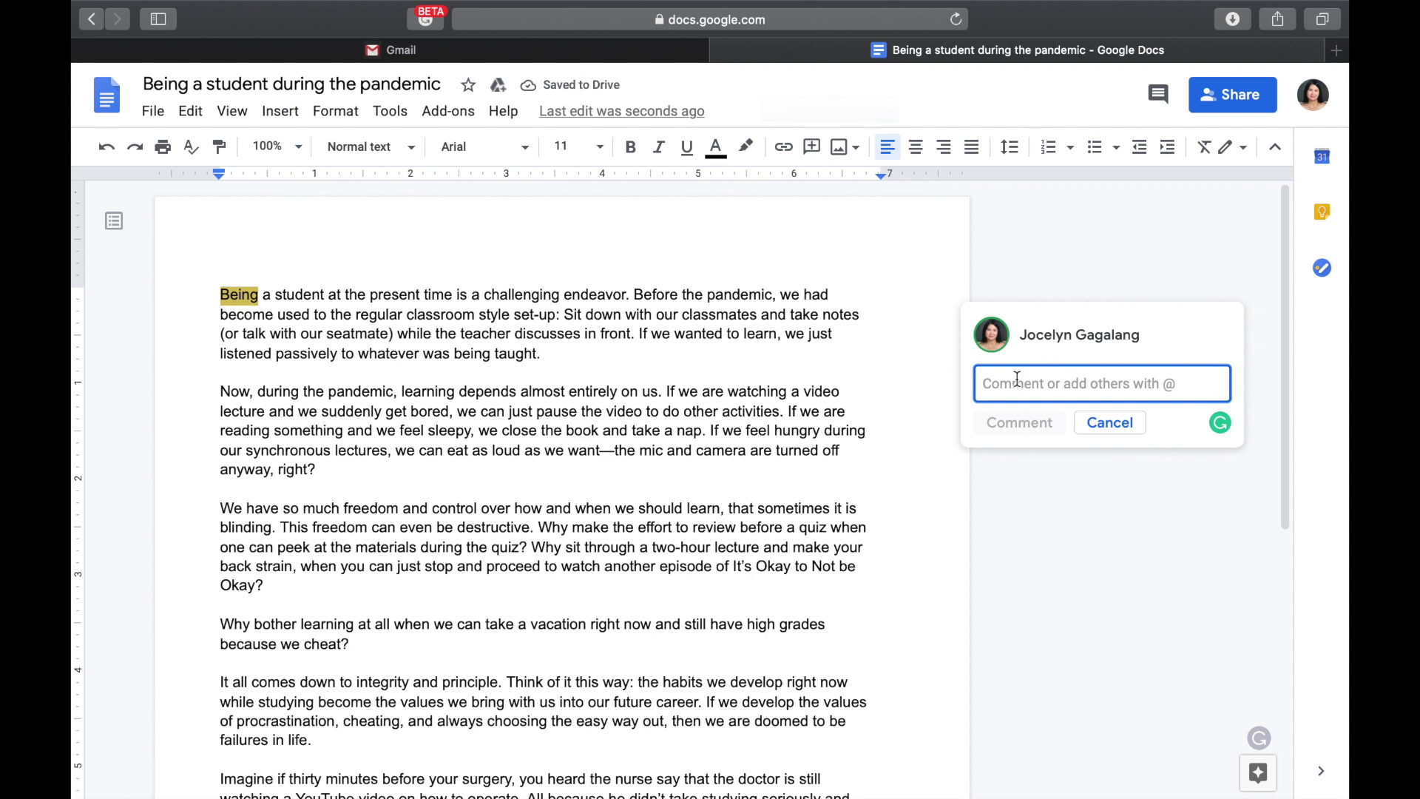
{"action": "type", "text": "Have "}
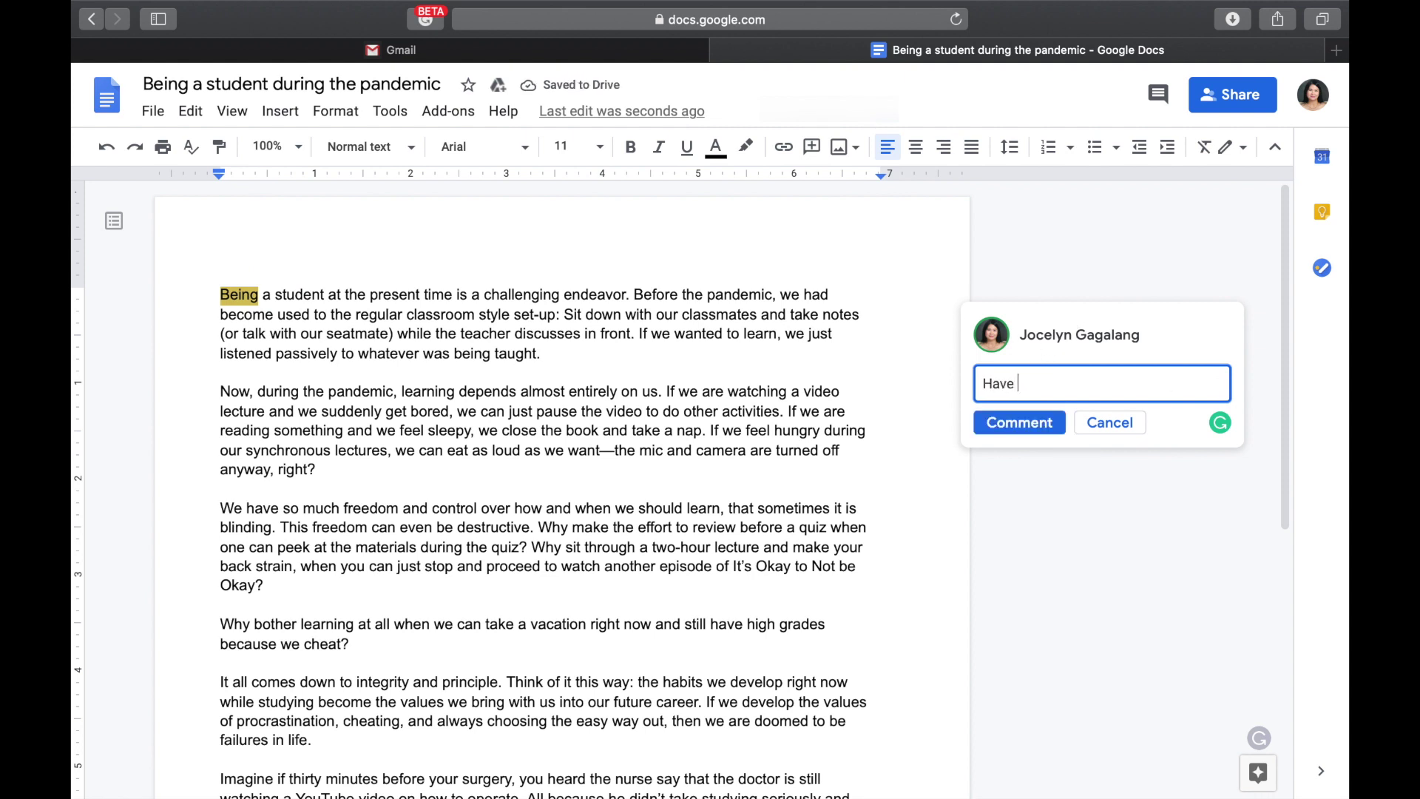
{"action": "type", "text": "a title."}
{"action": "left_click", "coordinate": [1000, 423]}
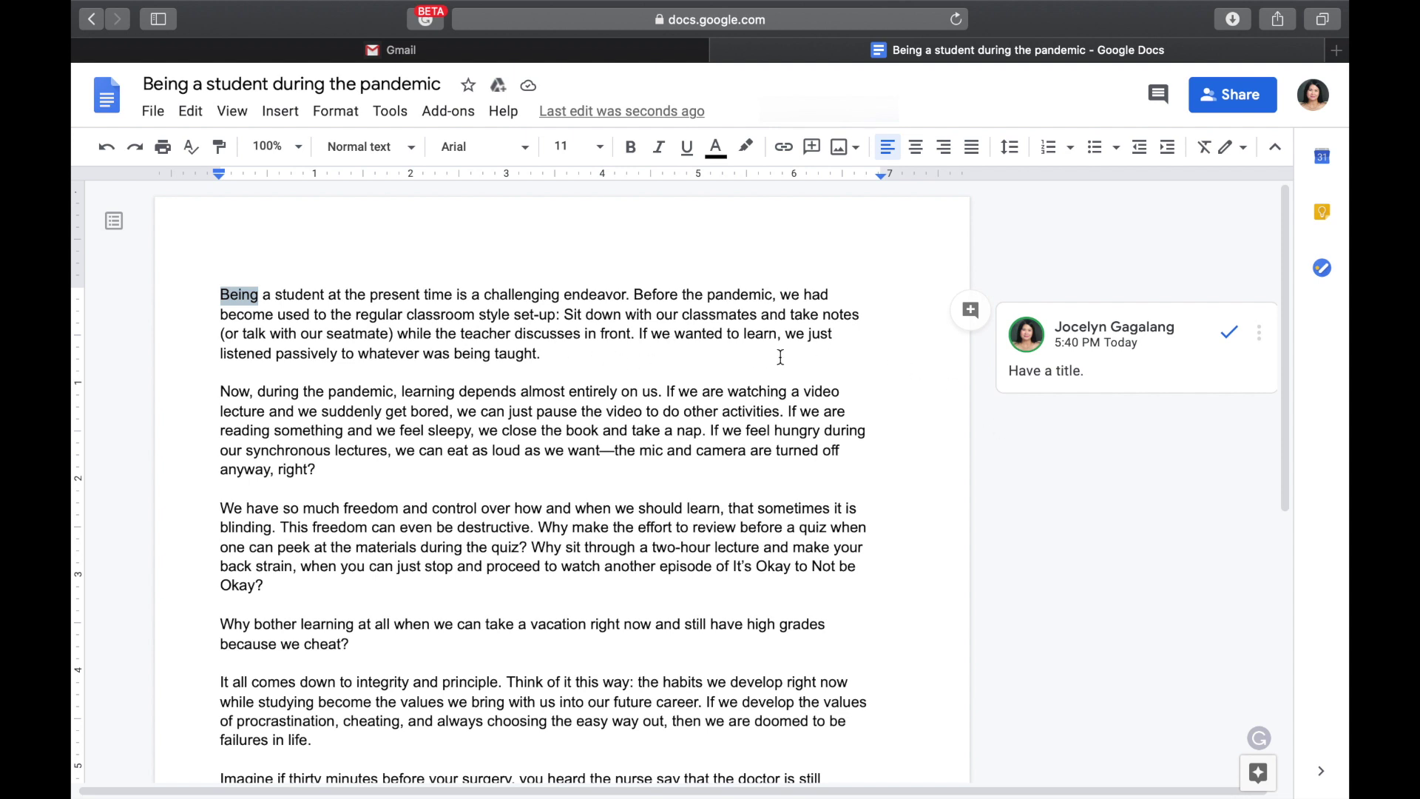
- Insert blank lines above the essay and type 'Put here your title' on the top line
{"action": "left_click", "coordinate": [222, 294]}
{"action": "key", "text": "Return"}
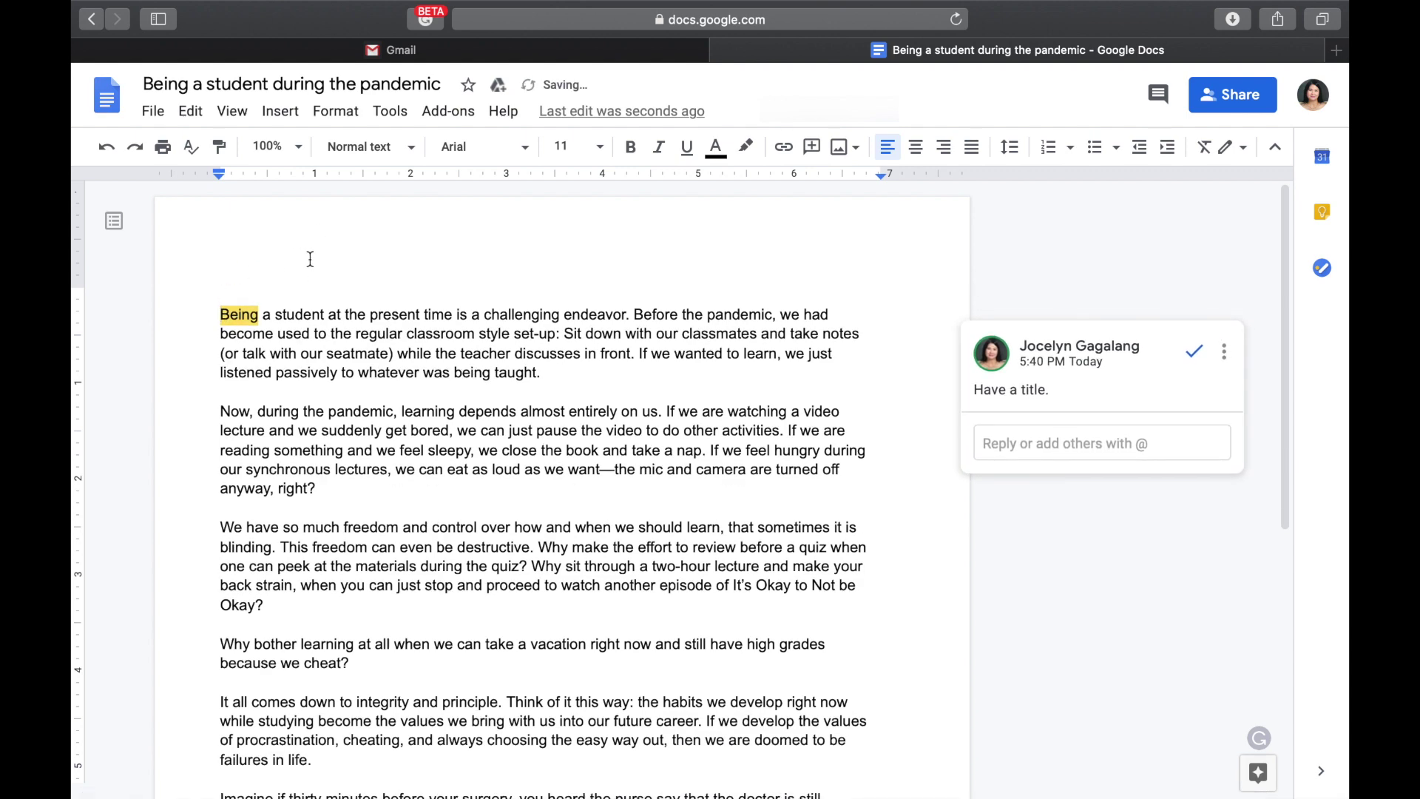
{"action": "key", "text": "Return"}
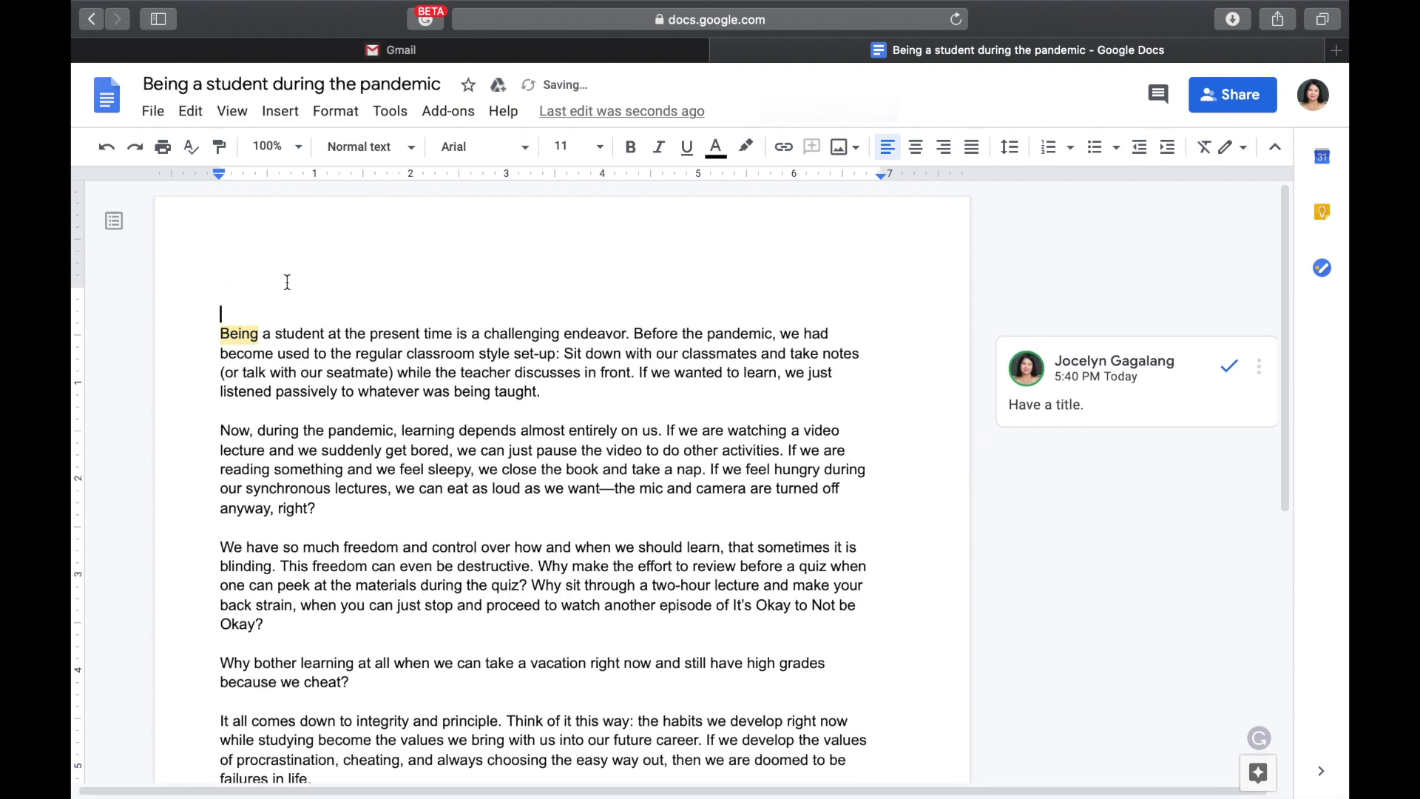
{"action": "left_click", "coordinate": [288, 282]}
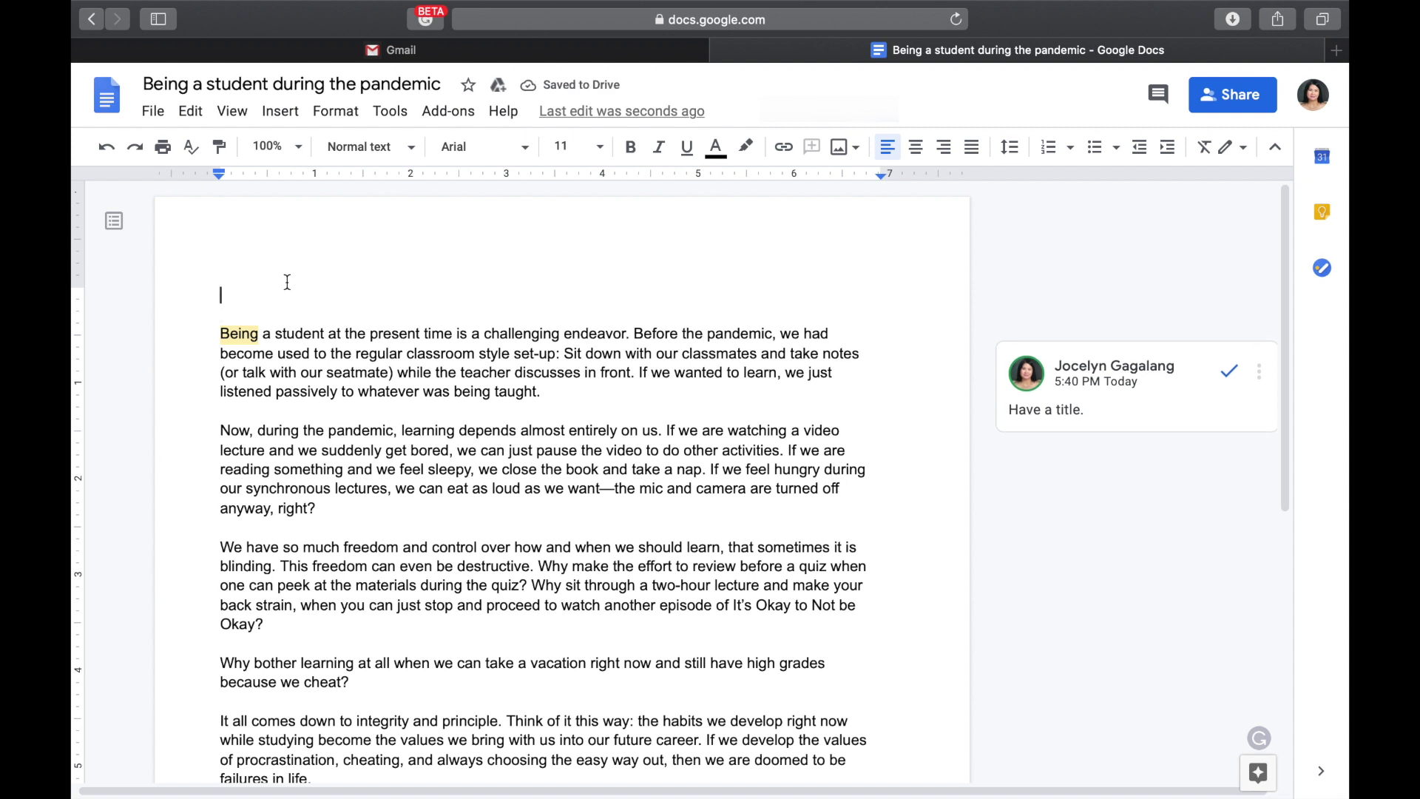
{"action": "type", "text": "Put here your title."}
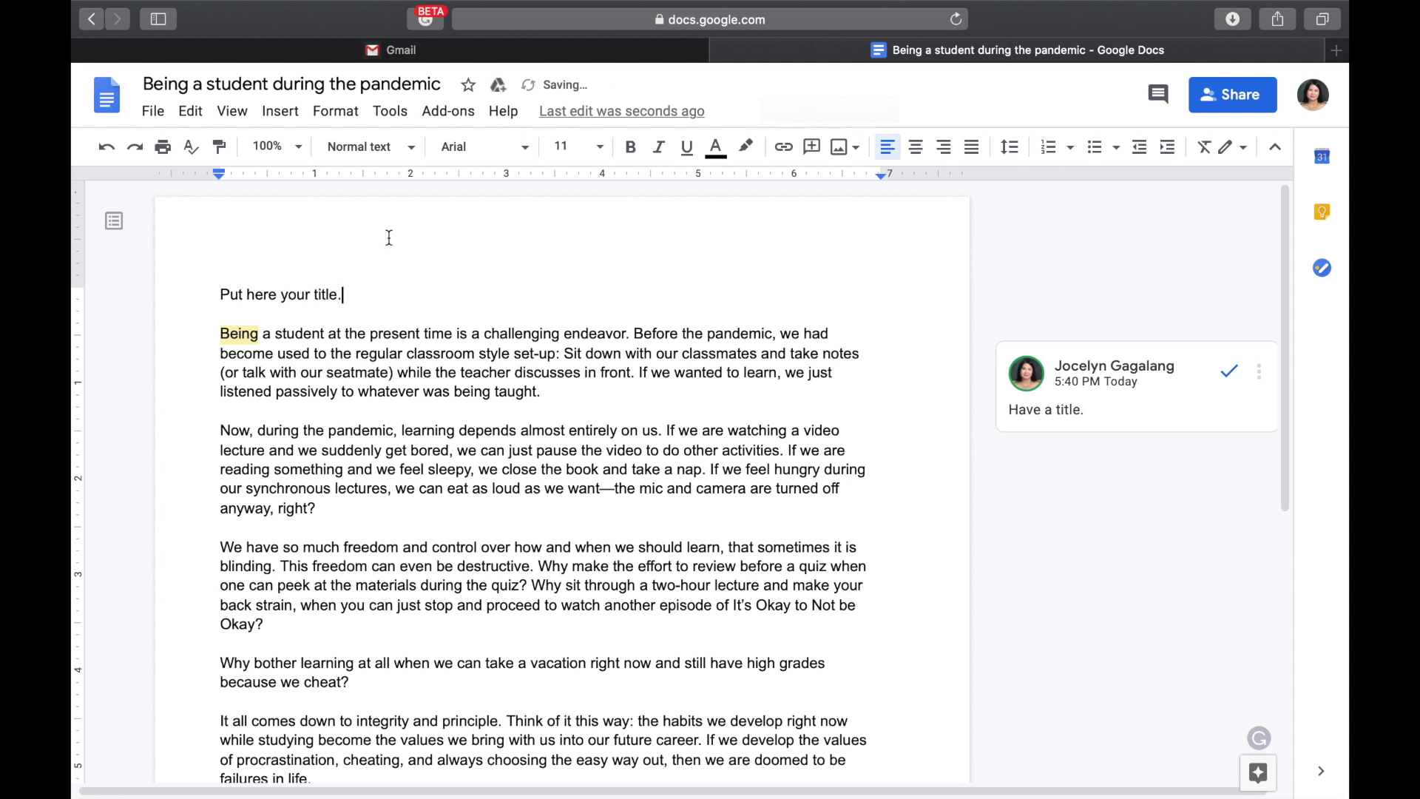
{"action": "scroll", "coordinate": [704, 434], "scroll_direction": "down", "scroll_amount": 3}
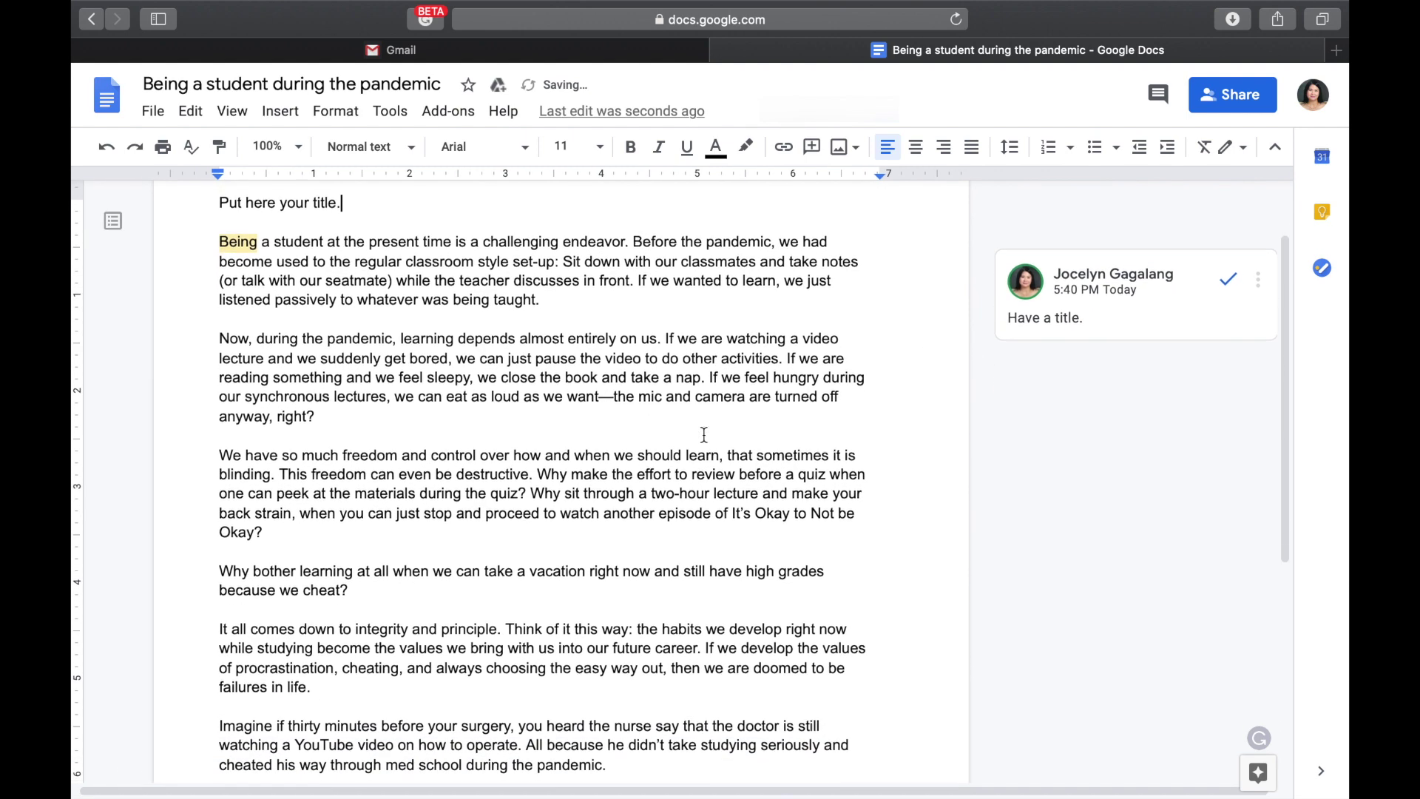
{"action": "scroll", "coordinate": [704, 434], "scroll_direction": "down", "scroll_amount": 1}
{"action": "scroll", "coordinate": [704, 435], "scroll_direction": "down", "scroll_amount": 5}
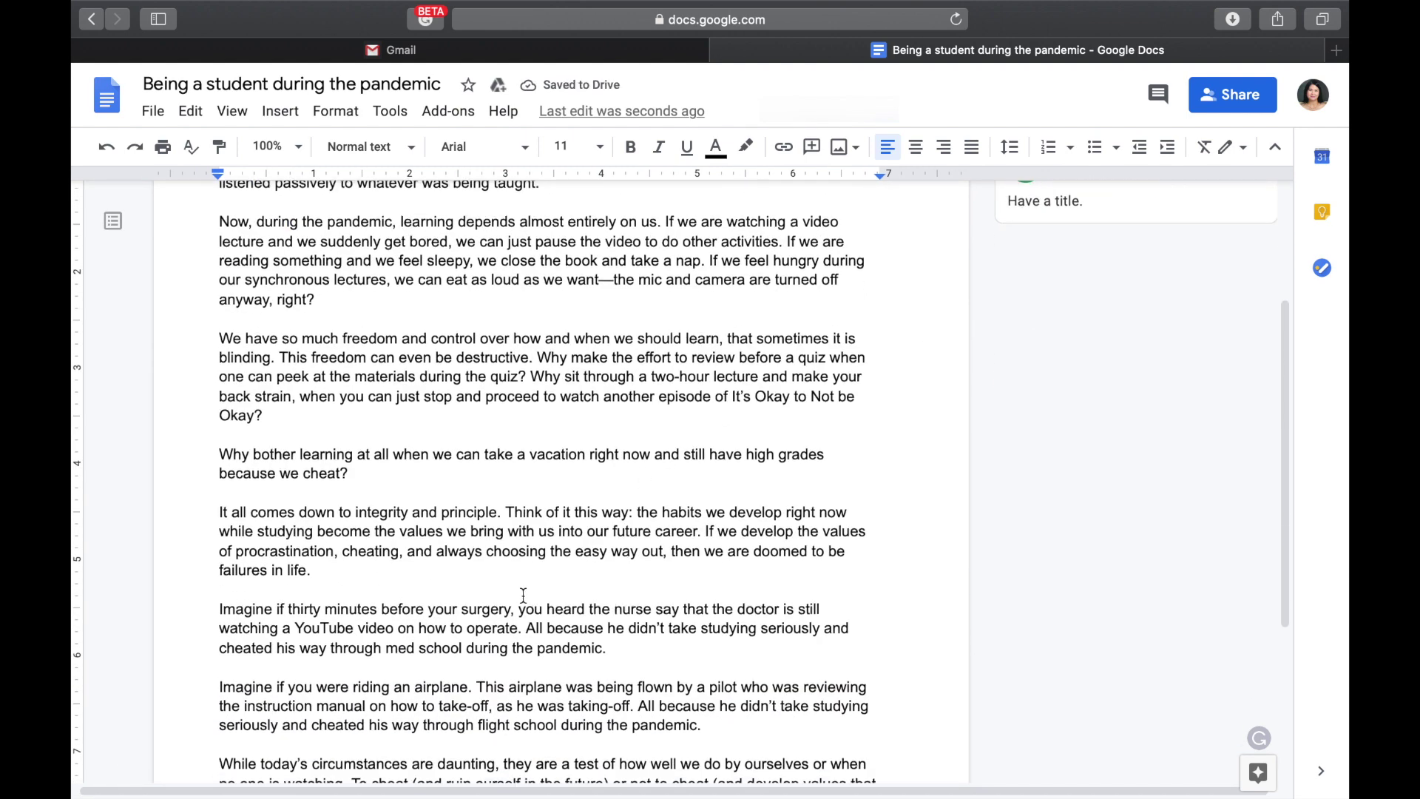
- Select the essay's opening sentence and draft the comment 'Indent the beginning of paragraph/s.'
{"action": "scroll", "coordinate": [524, 596], "scroll_direction": "up", "scroll_amount": 8}
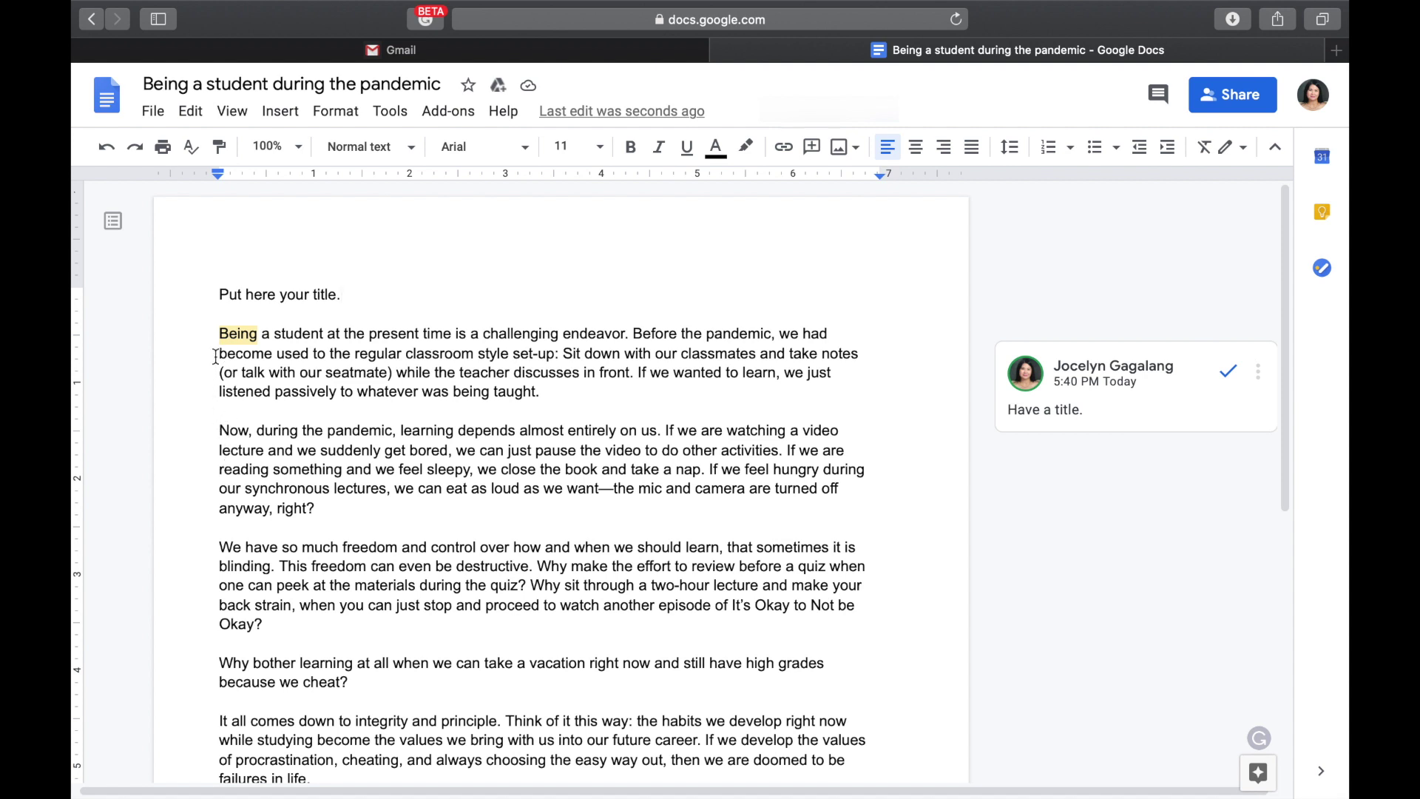
{"action": "left_click", "coordinate": [221, 335]}
{"action": "left_click_drag", "start_coordinate": [221, 335], "coordinate": [633, 337]}
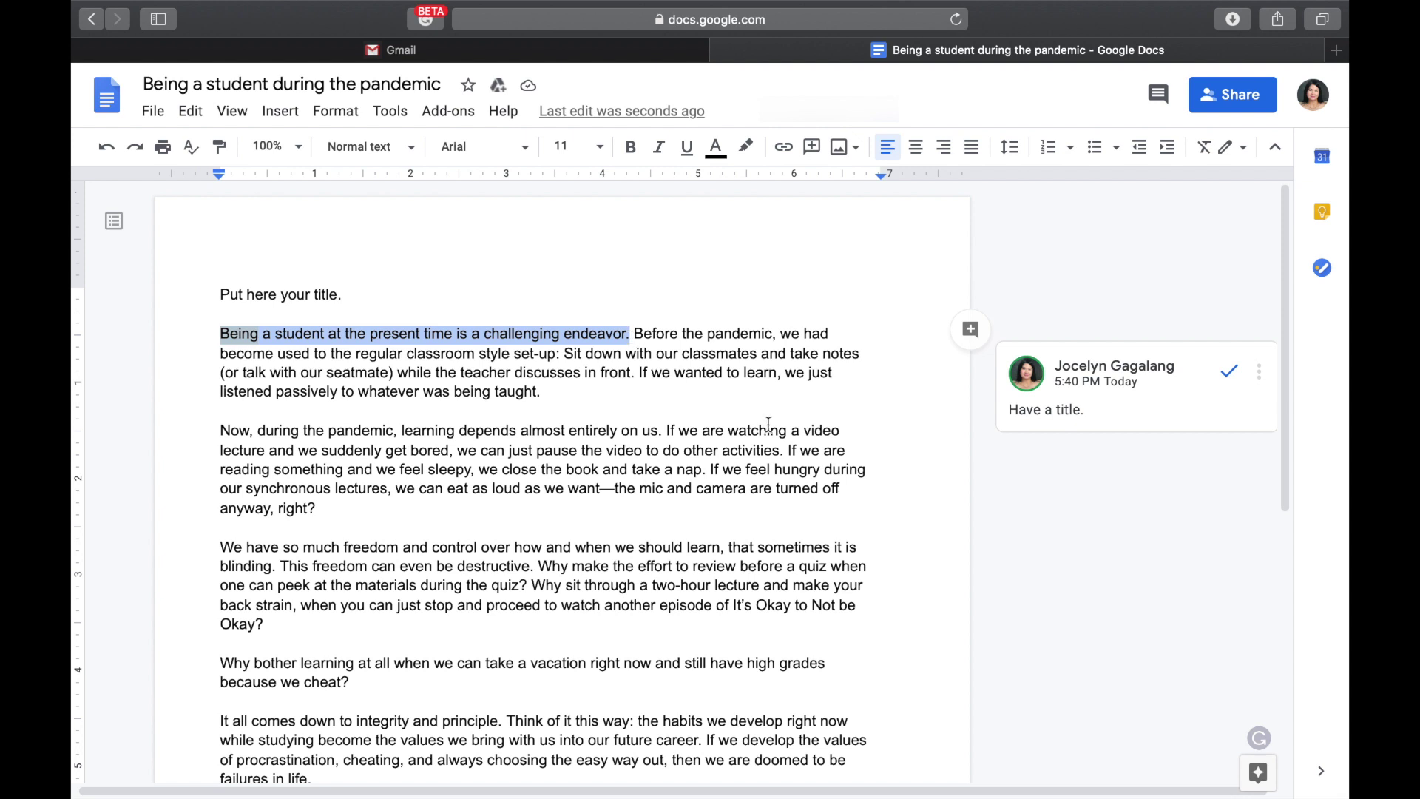
{"action": "left_click", "coordinate": [976, 328]}
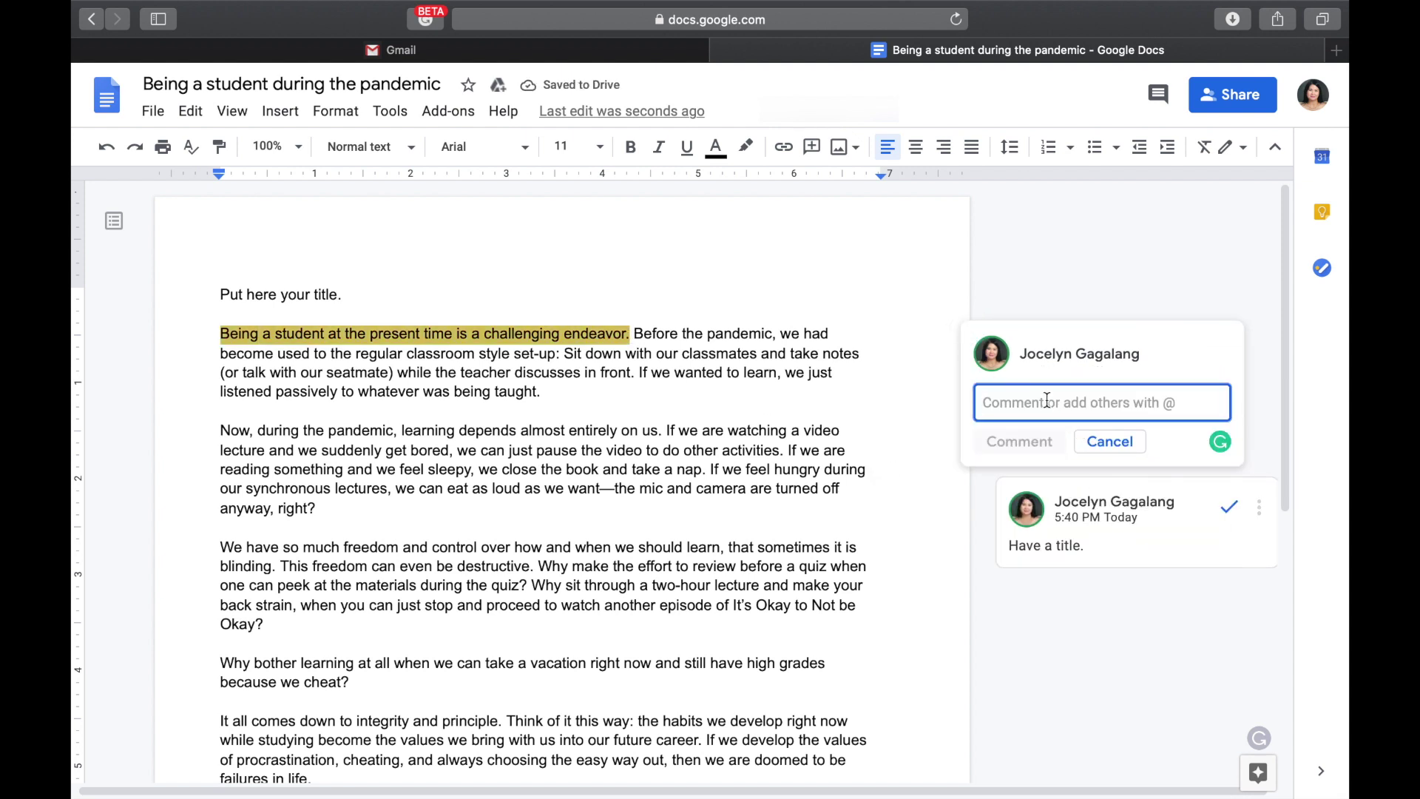
{"action": "type", "text": "Indent the be"}
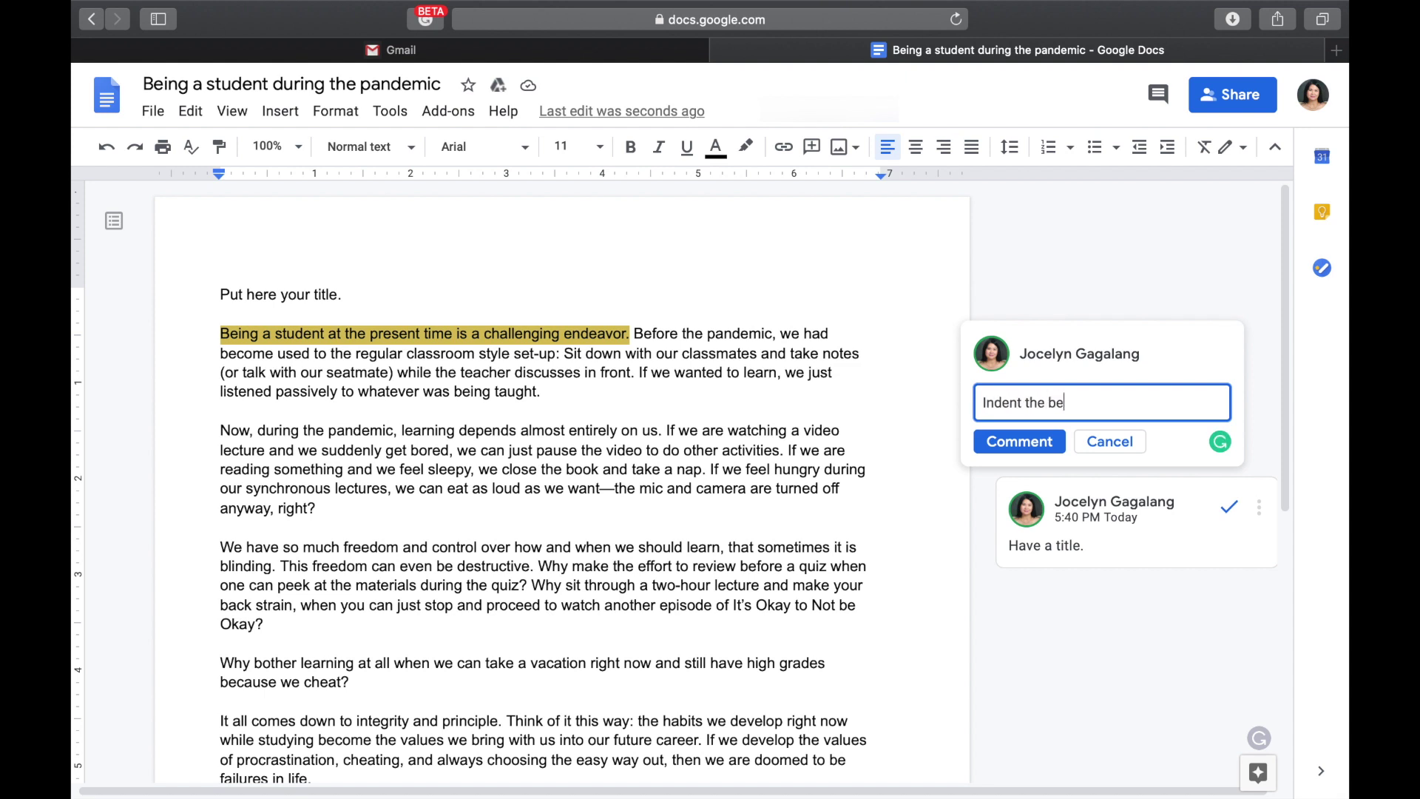
{"action": "type", "text": "ginning of paragraph/"}
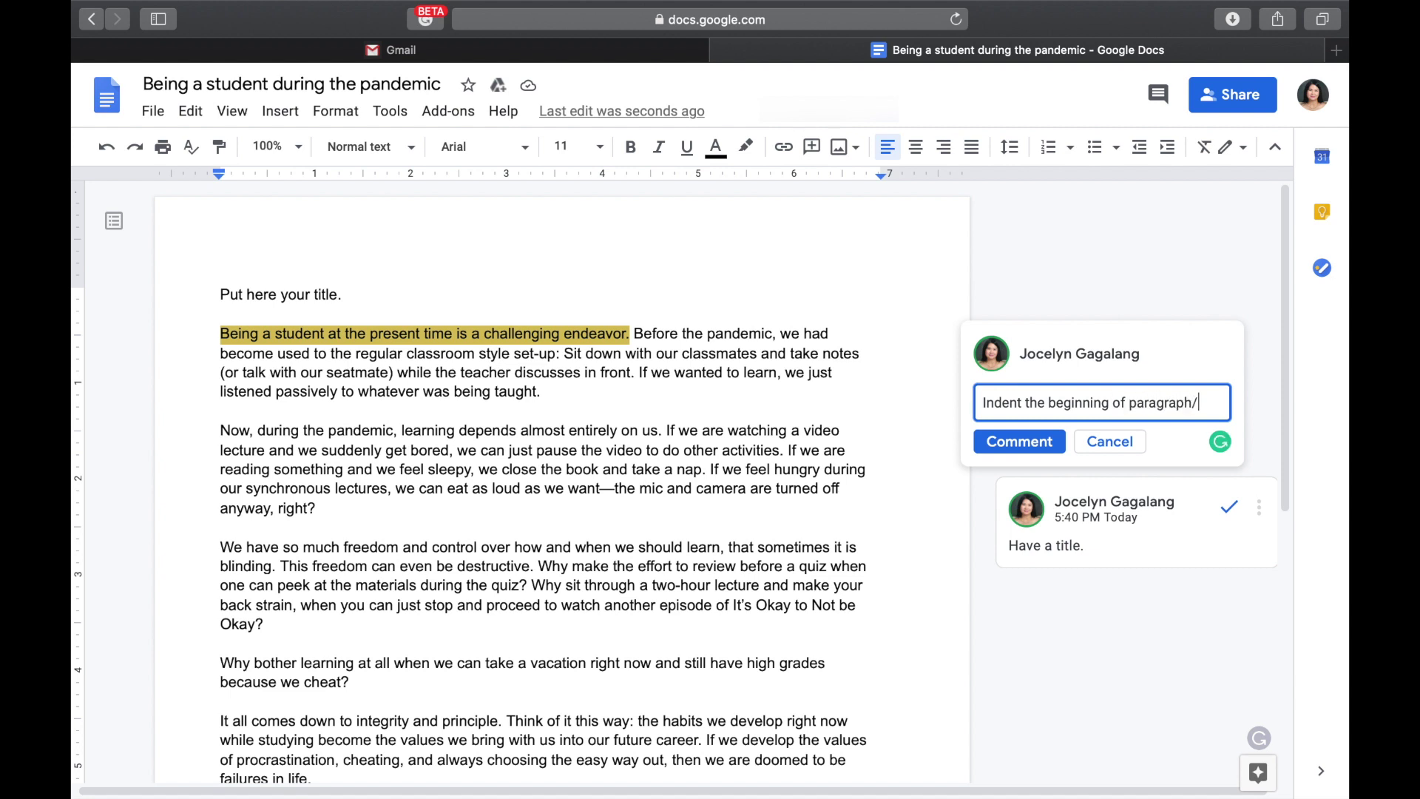
{"action": "type", "text": "s."}
- Select 'ourself' in the final paragraph and start a comment on it reading 'ourselves'
{"action": "scroll", "coordinate": [648, 611], "scroll_direction": "down", "scroll_amount": 5}
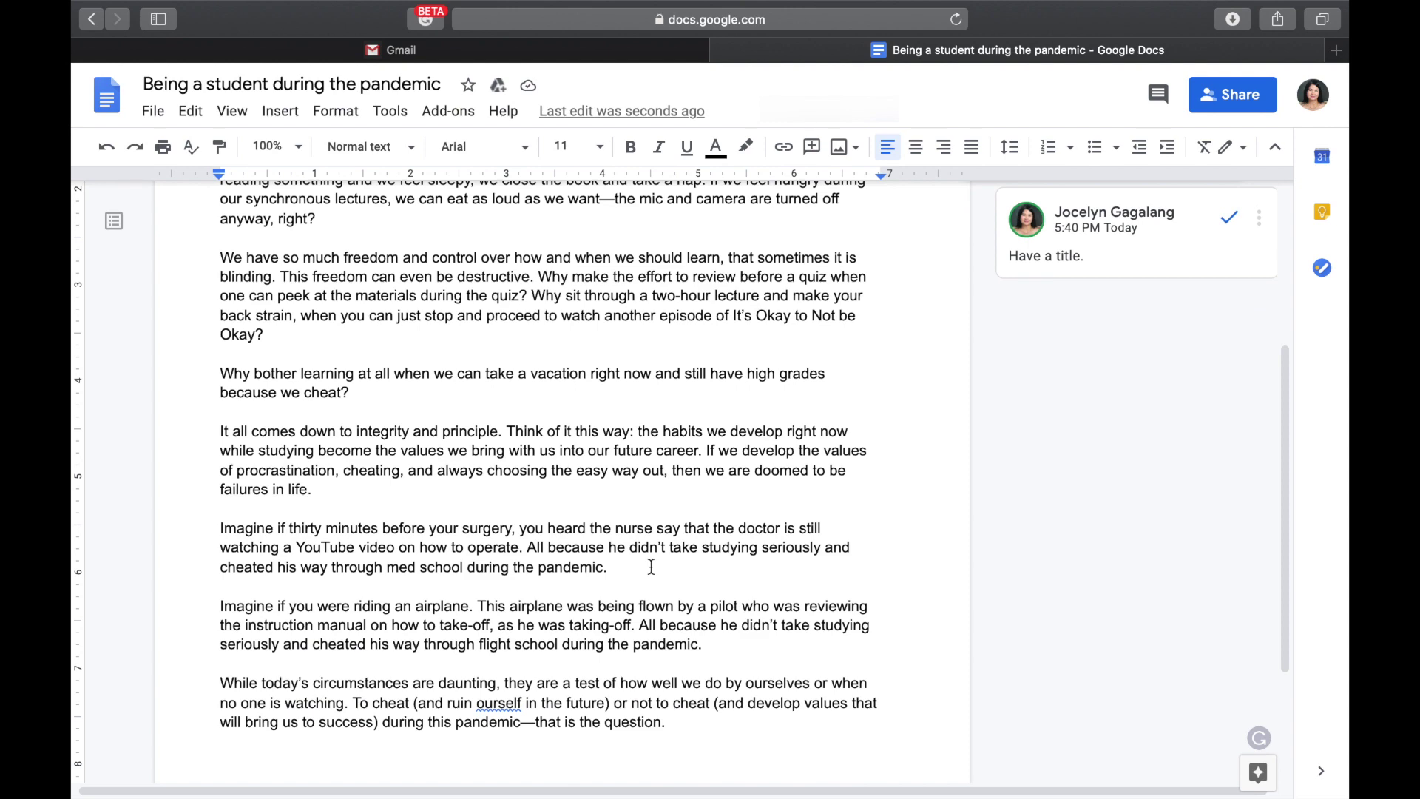
{"action": "scroll", "coordinate": [651, 566], "scroll_direction": "down", "scroll_amount": 2}
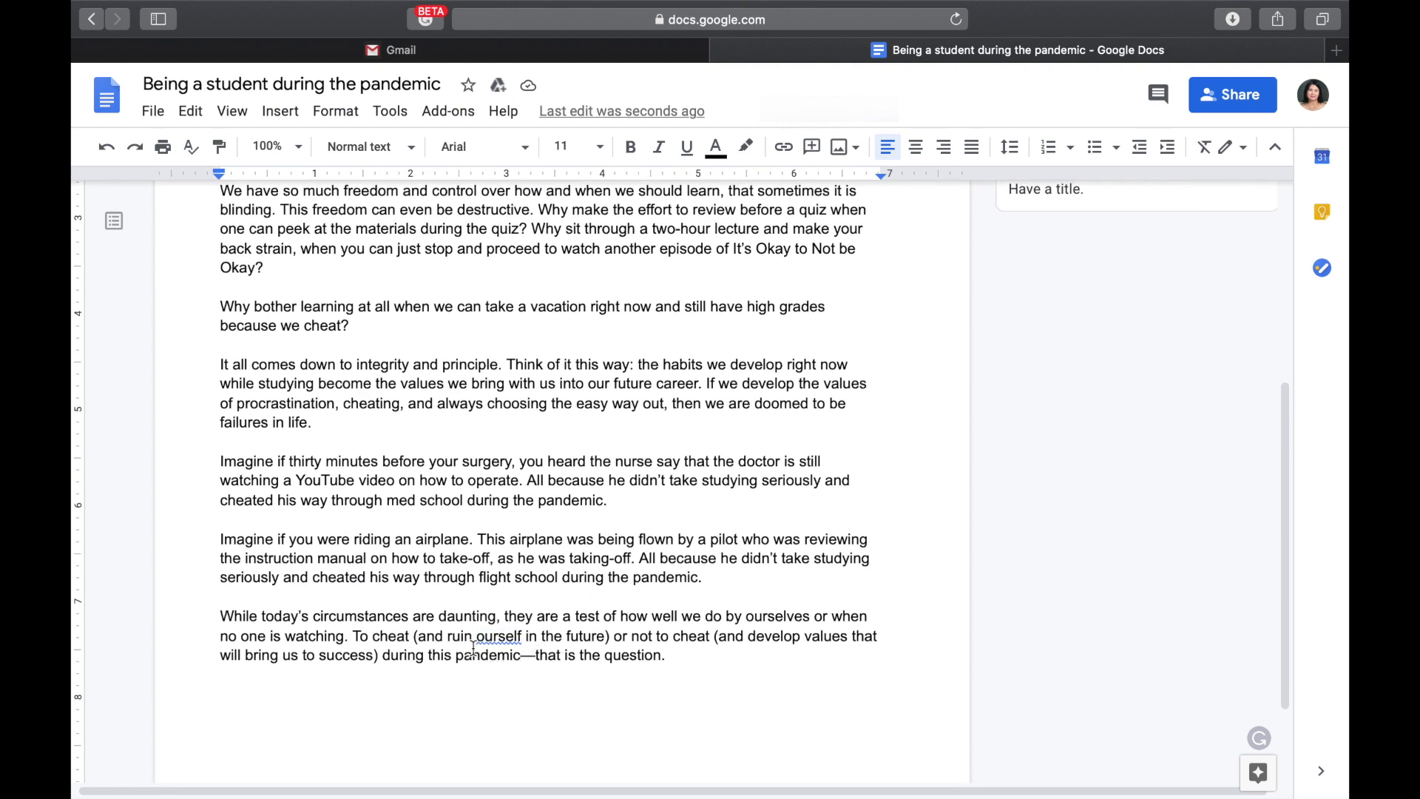
{"action": "double_click", "coordinate": [515, 640]}
{"action": "left_click", "coordinate": [472, 641]}
{"action": "left_click_drag", "start_coordinate": [477, 641], "coordinate": [523, 640]}
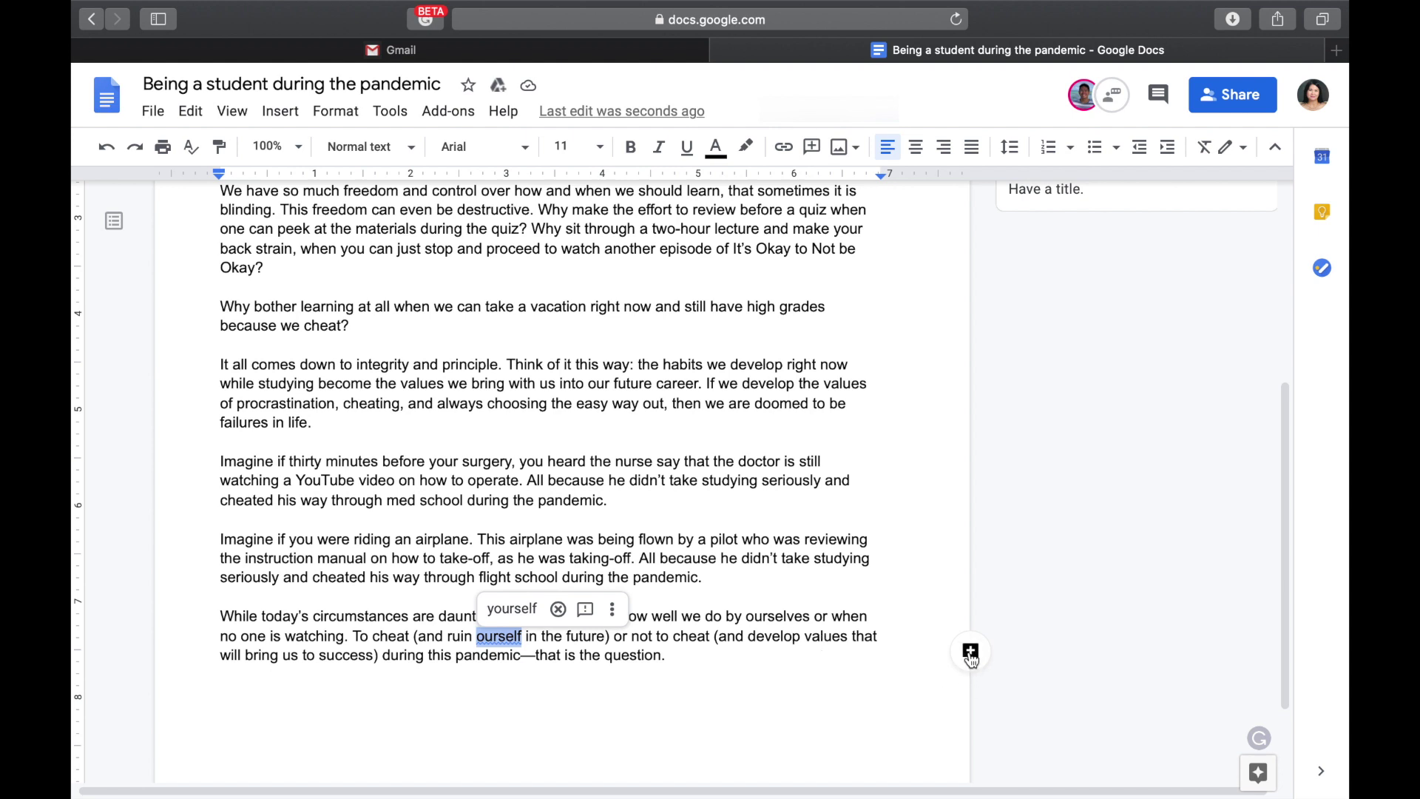
{"action": "left_click", "coordinate": [971, 653]}
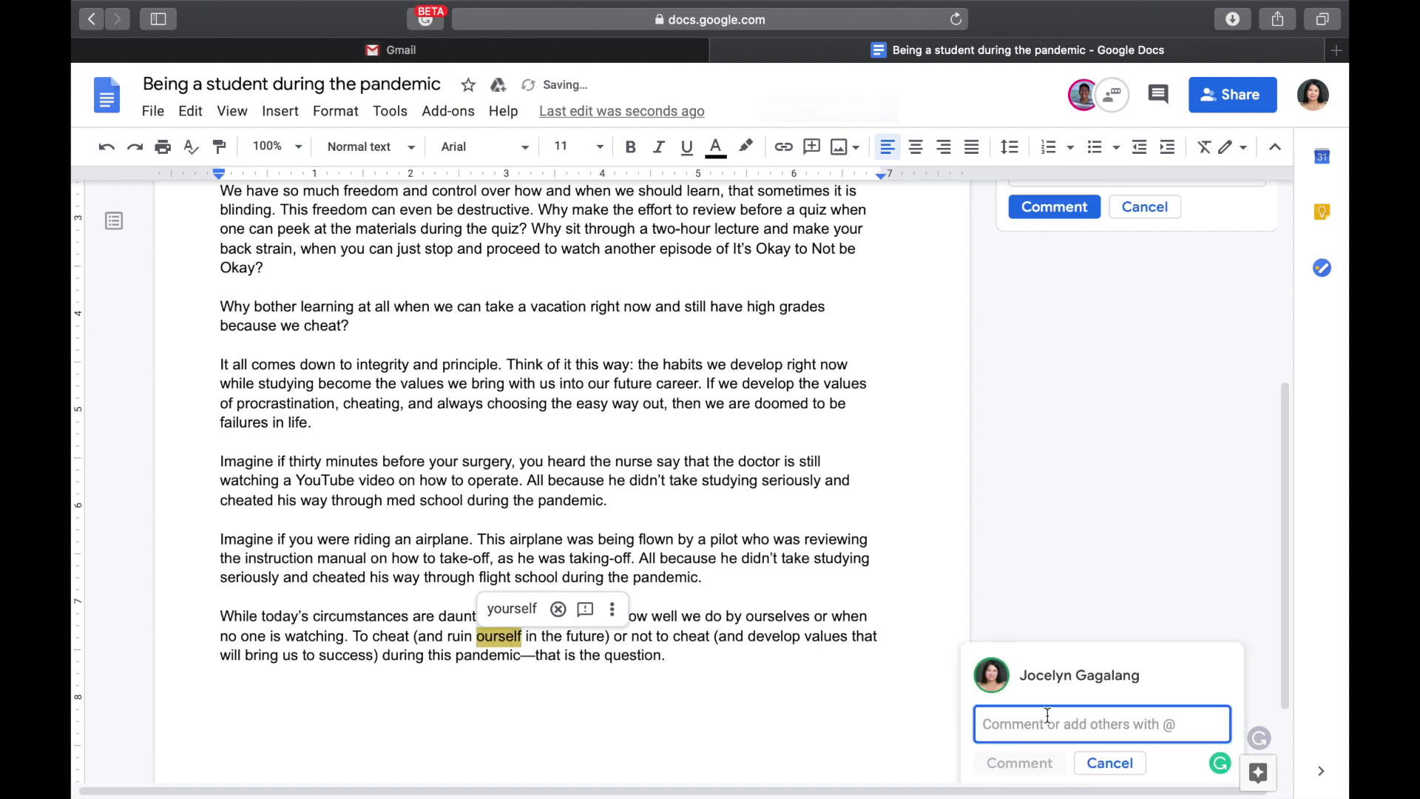
{"action": "type", "text": "our"}
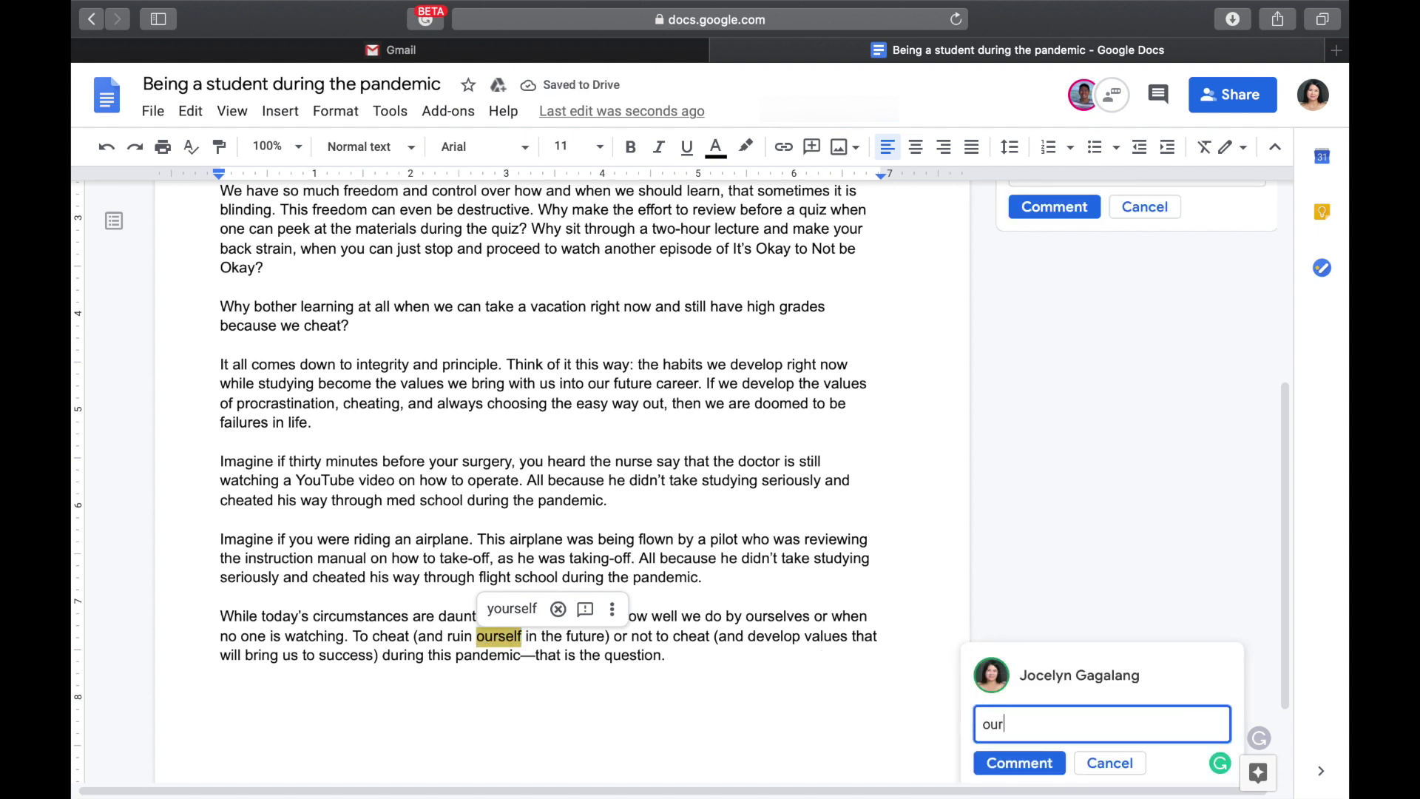
{"action": "type", "text": "selves"}
- Complete the comment as 'Must be ourselves.' and accept the 'yourself' spelling correction
{"action": "left_click", "coordinate": [986, 725]}
{"action": "type", "text": "Must be"}
{"action": "left_click", "coordinate": [1205, 724]}
{"action": "type", "text": "."}
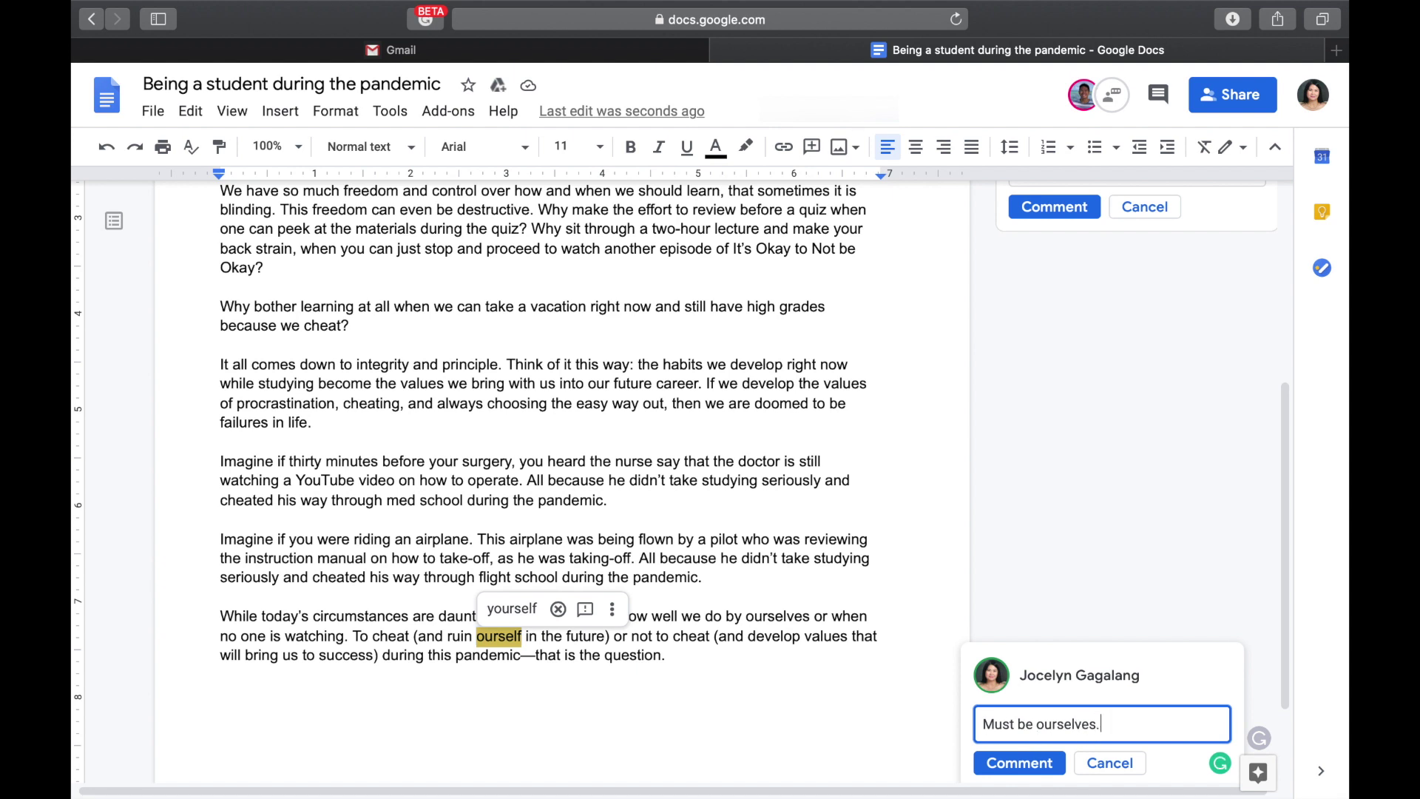
{"action": "left_click", "coordinate": [512, 609]}
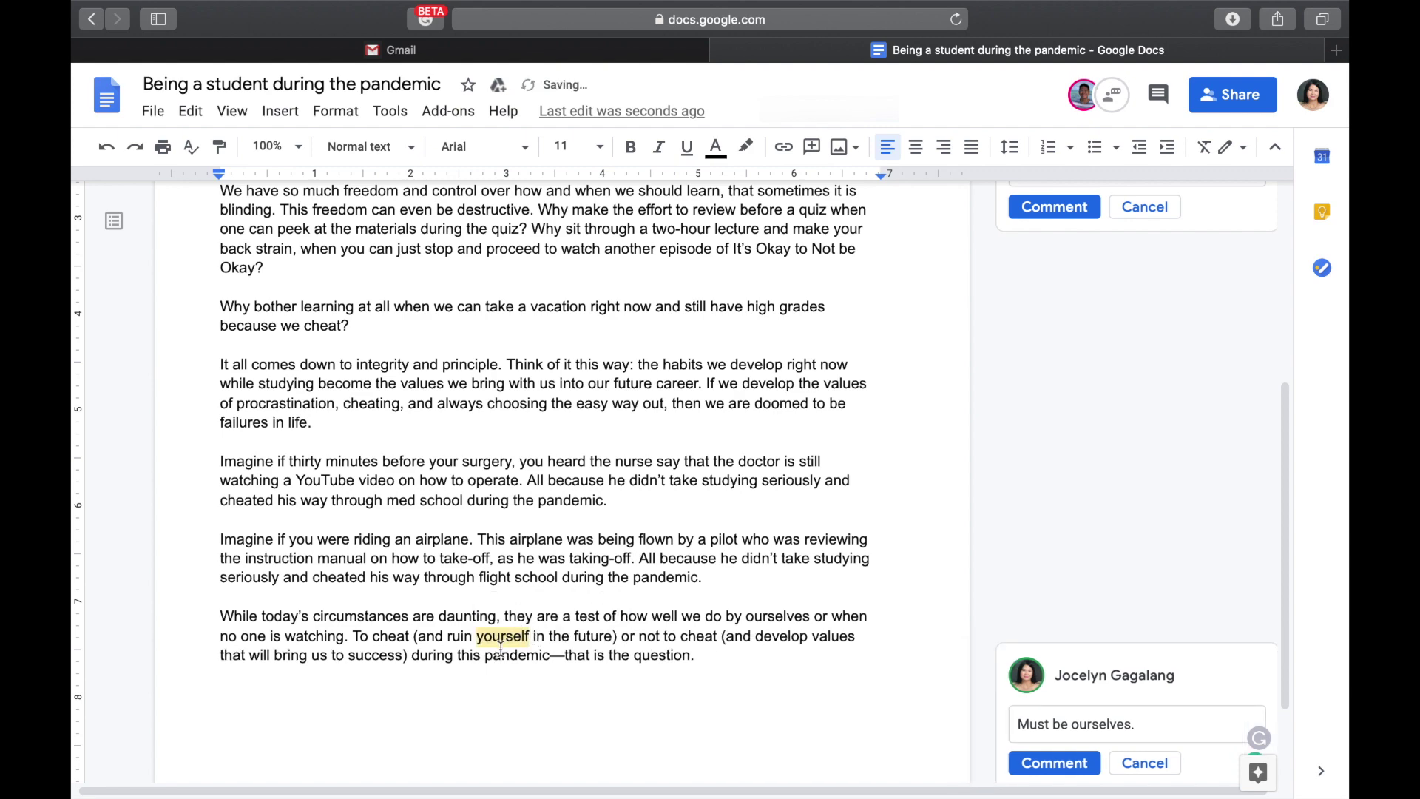
{"action": "scroll", "coordinate": [775, 490], "scroll_direction": "up", "scroll_amount": 10}
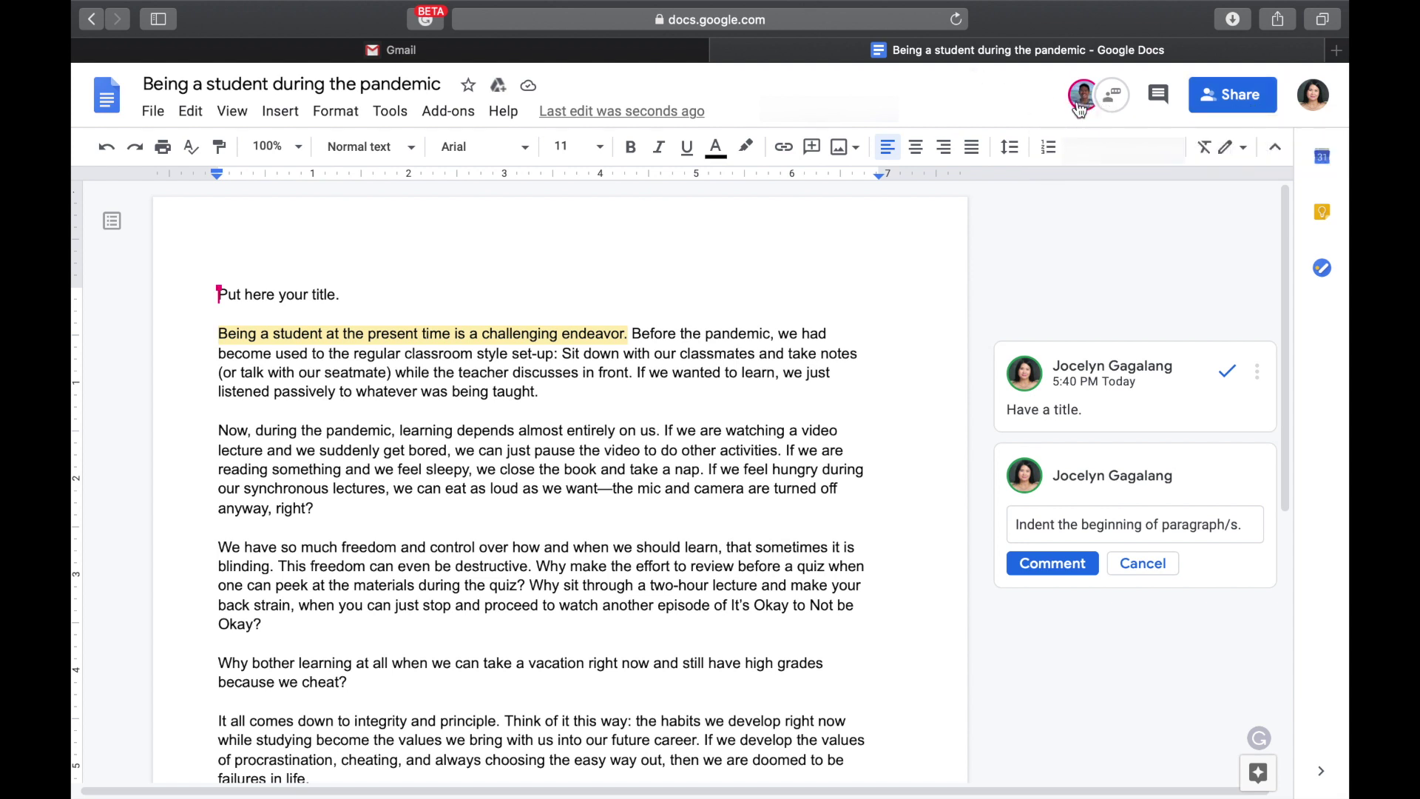
{"action": "mouse_move", "coordinate": [1078, 99]}
{"action": "scroll", "coordinate": [705, 379], "scroll_direction": "down", "scroll_amount": 1}
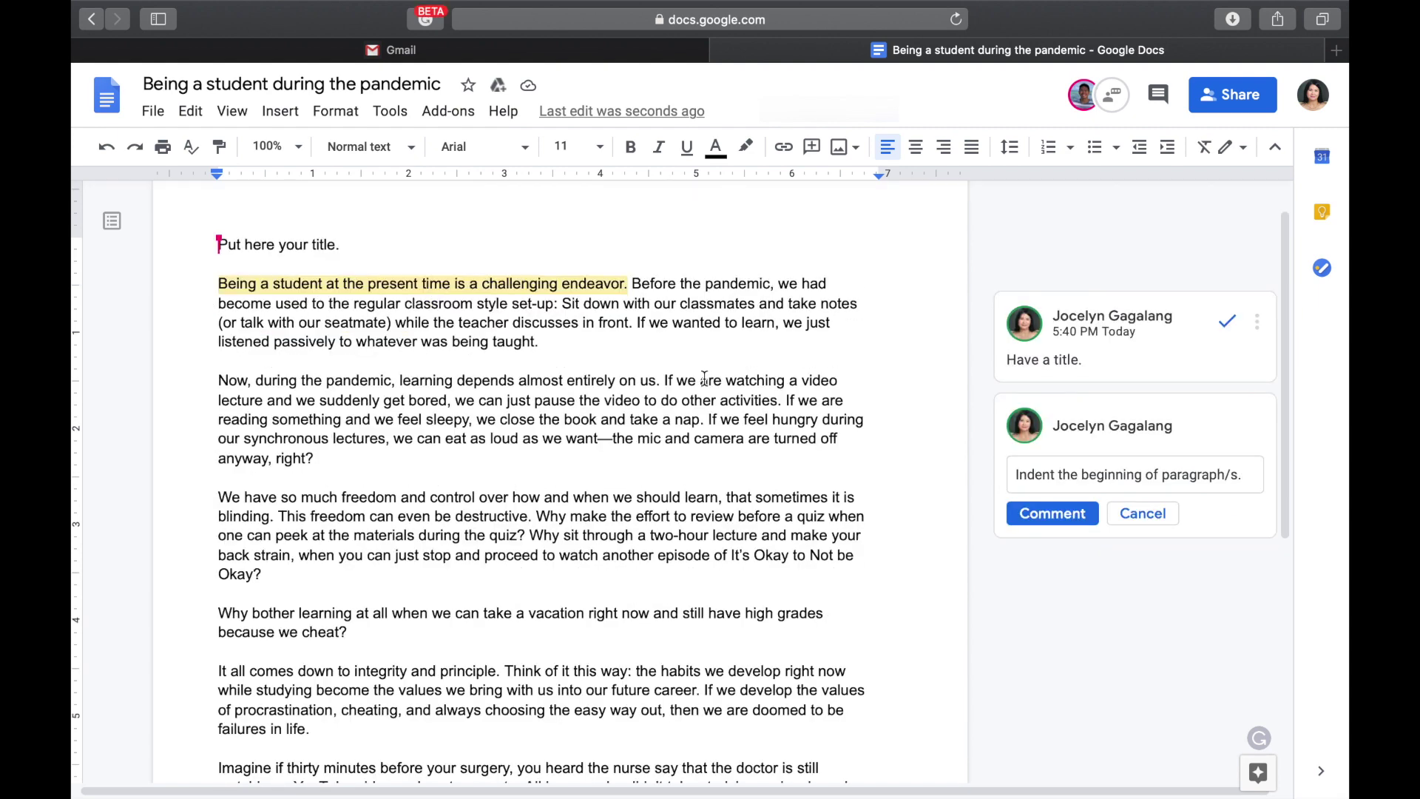
{"action": "scroll", "coordinate": [705, 379], "scroll_direction": "up", "scroll_amount": 1}
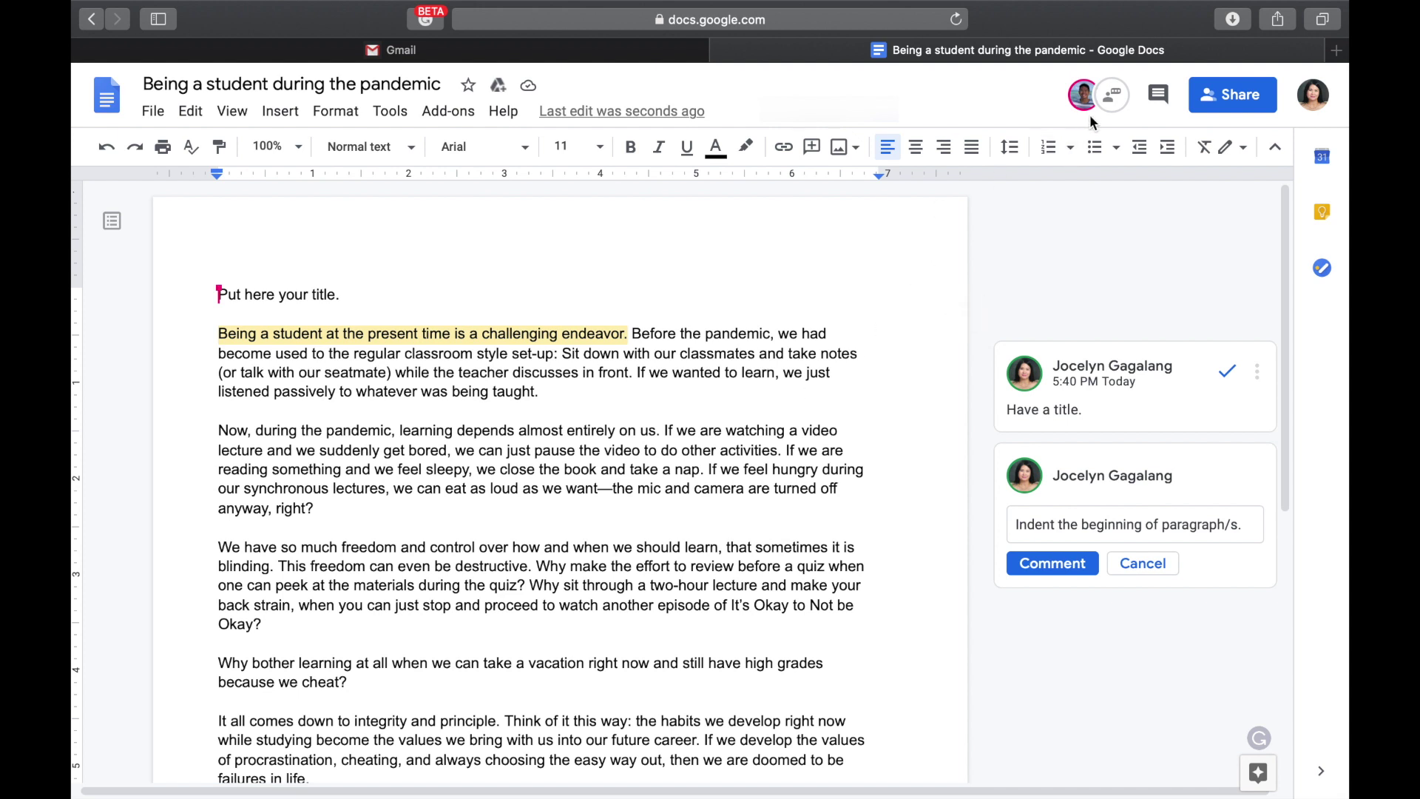
- Send the student 'Hi! Check out my corrections.' in the document chat
{"action": "left_click", "coordinate": [1111, 98]}
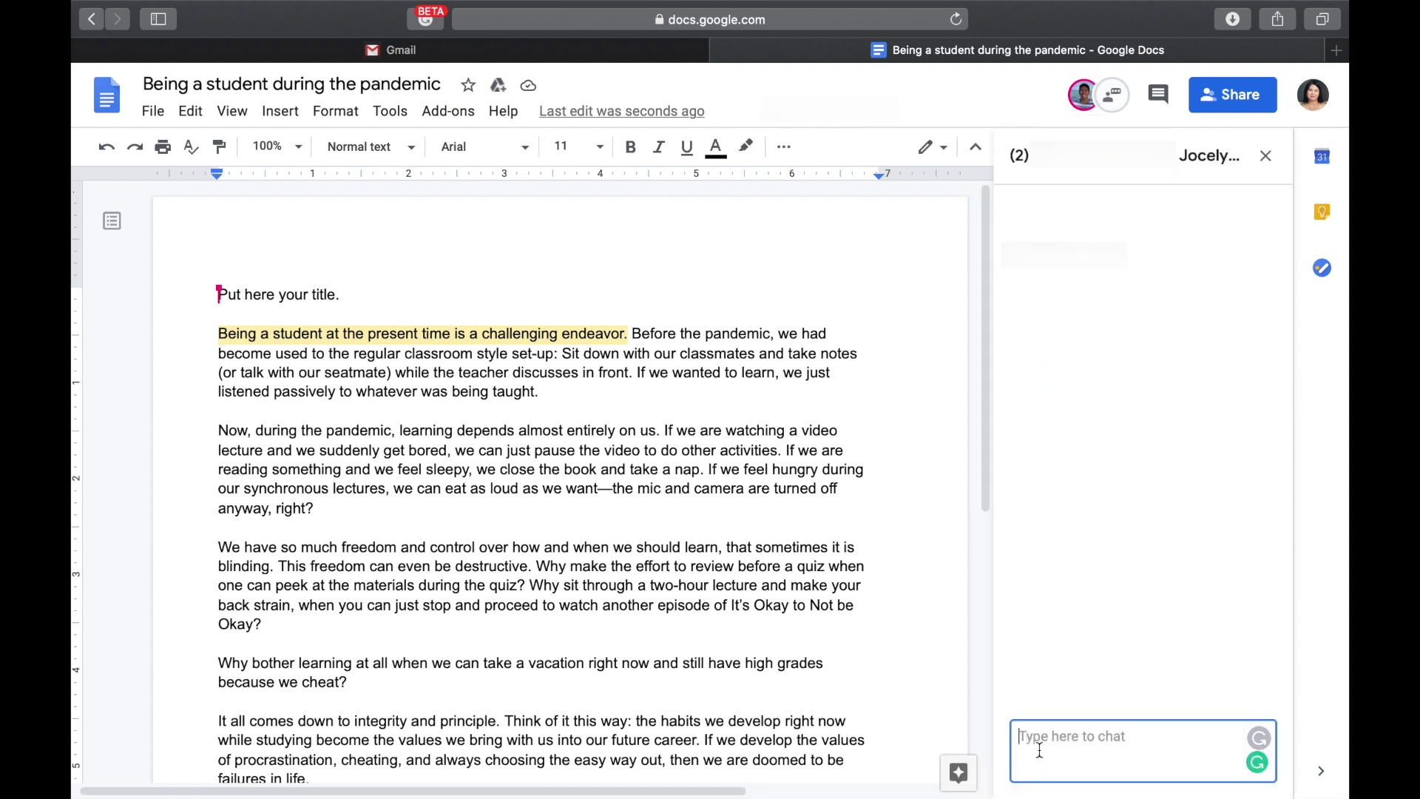
{"action": "type", "text": "Hi! Check out my corrections."}
{"action": "key", "text": "Return"}
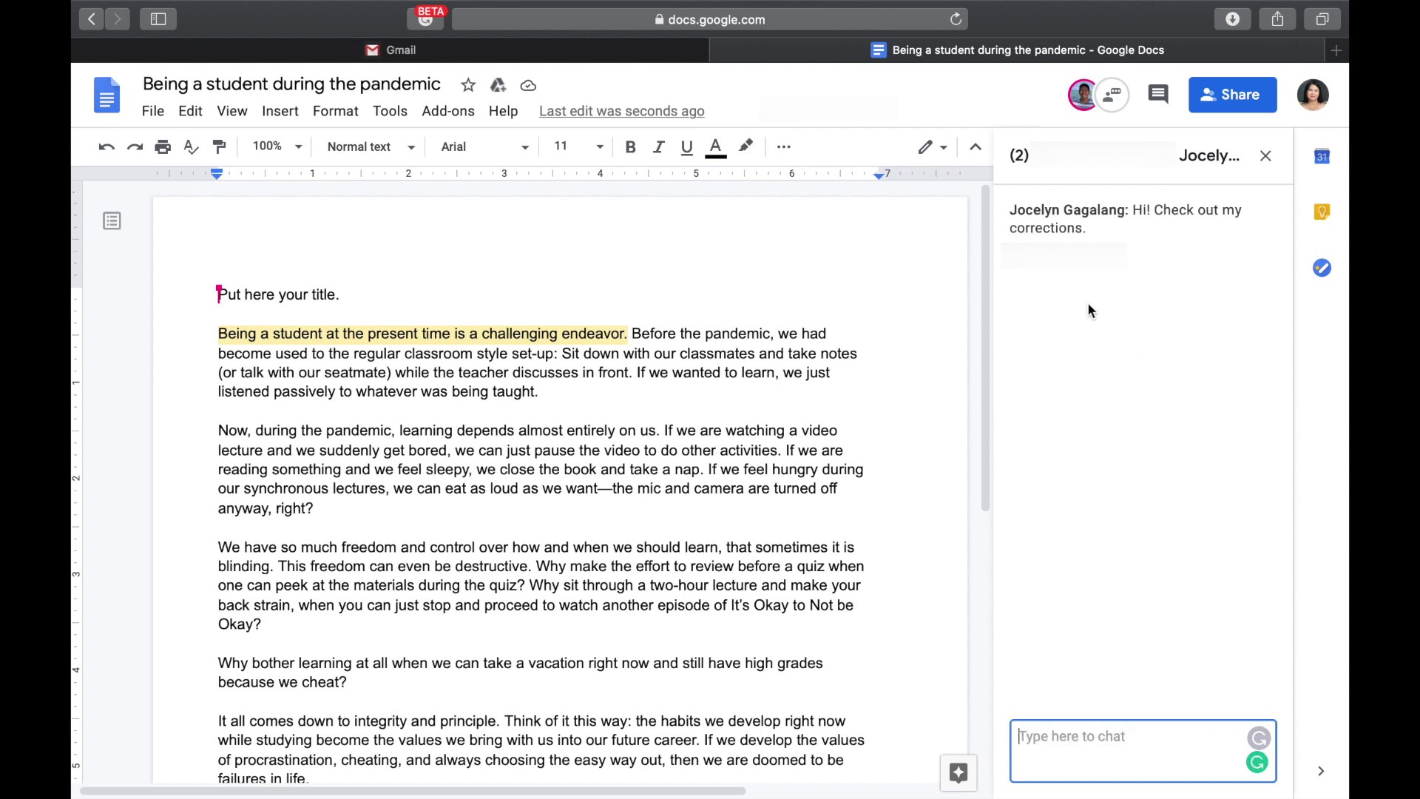